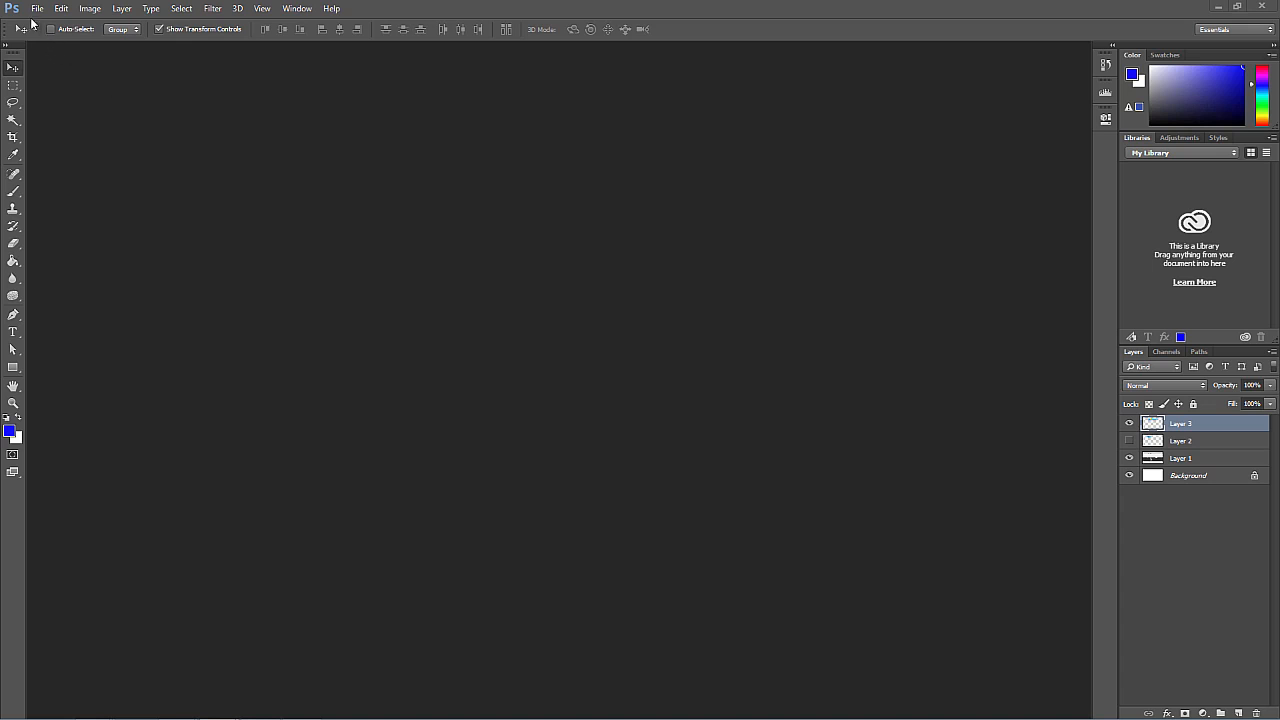
Open the boston, duck, lake and las vegas images together from the "getting started in photoshop" folder
{"action": "left_click", "coordinate": [37, 8]}
{"action": "left_click", "coordinate": [45, 36]}
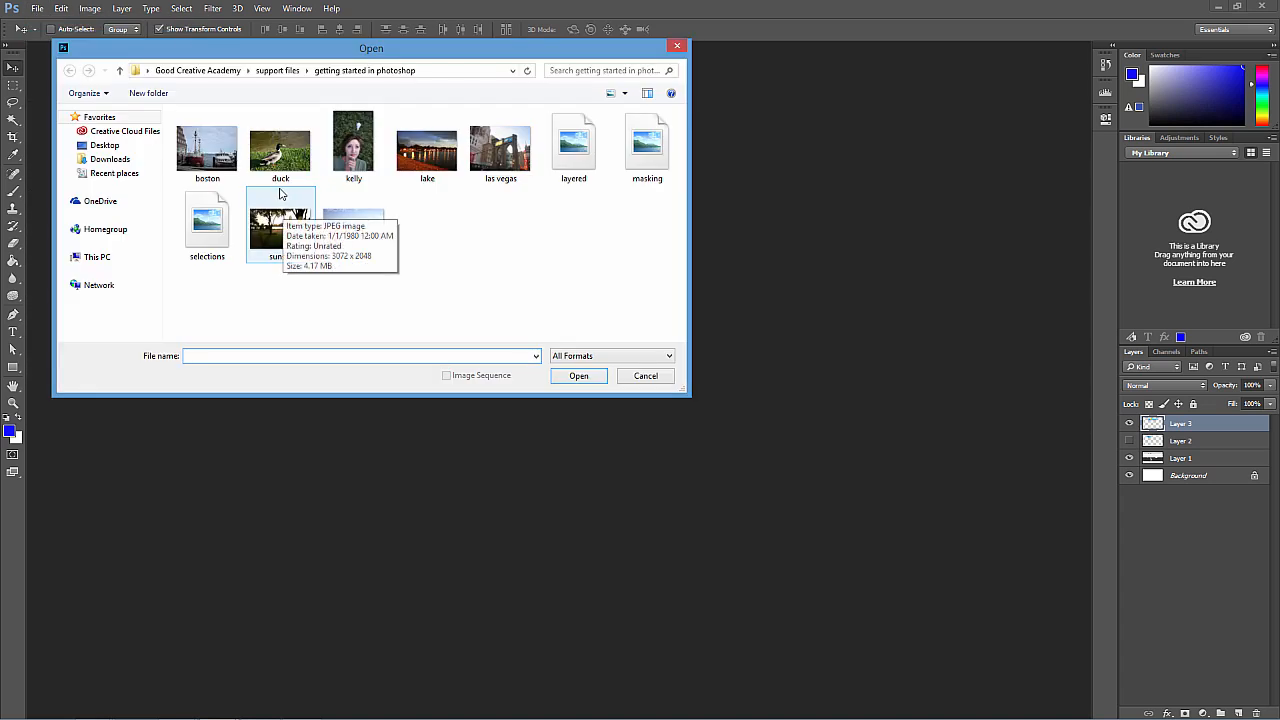
{"action": "left_click", "coordinate": [216, 168]}
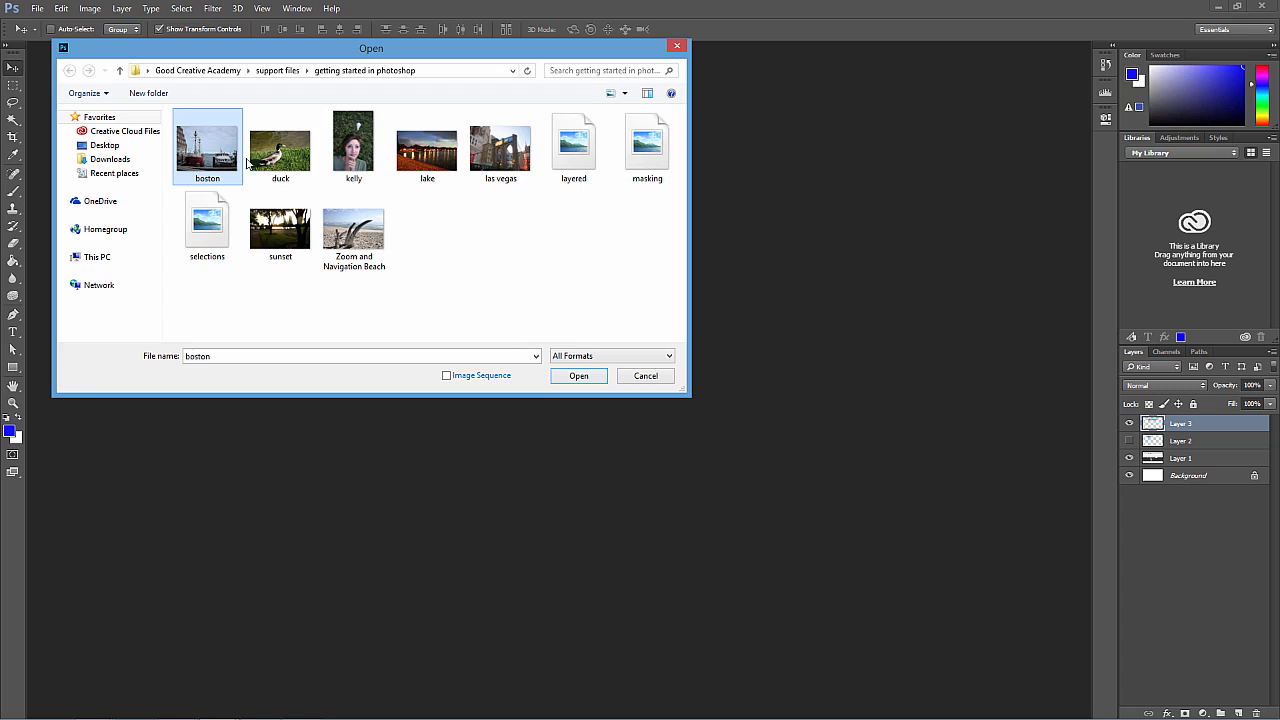
{"action": "left_click", "coordinate": [250, 165], "text": "ctrl"}
{"action": "left_click", "coordinate": [422, 161], "text": "ctrl"}
{"action": "left_click", "coordinate": [493, 163], "text": "ctrl"}
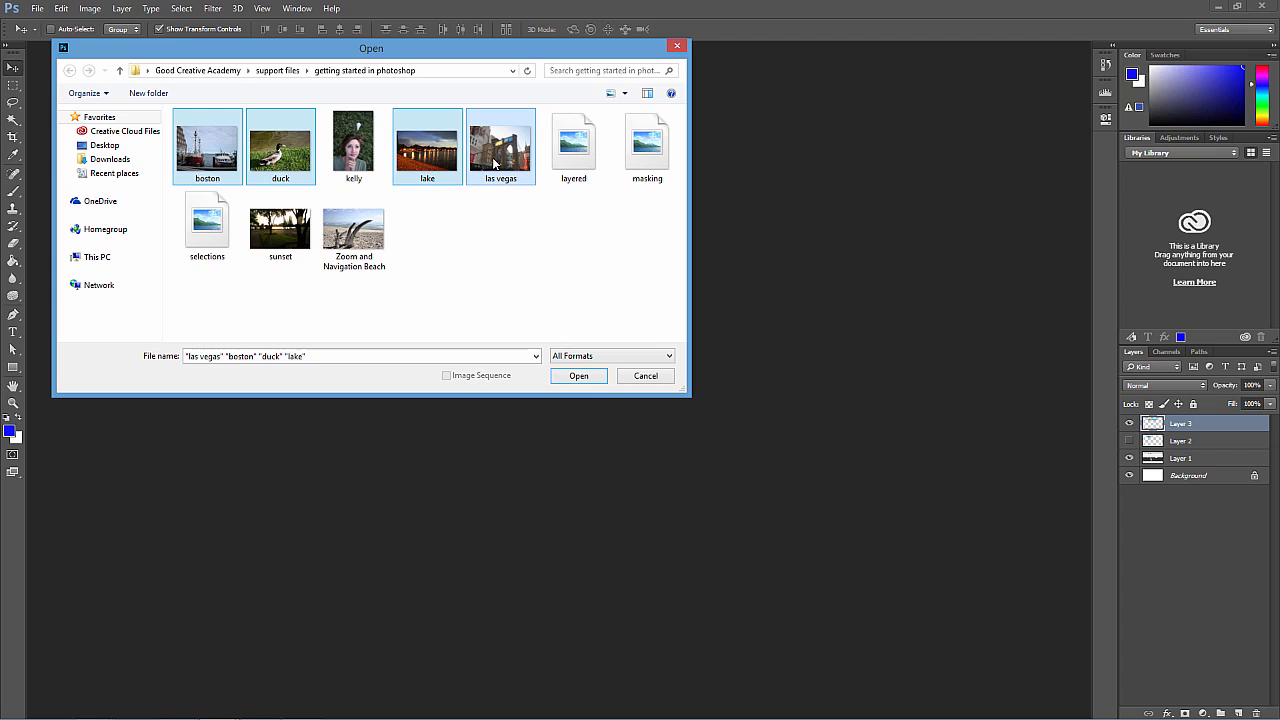
{"action": "left_click", "coordinate": [222, 165]}
{"action": "left_click", "coordinate": [293, 157], "text": "ctrl"}
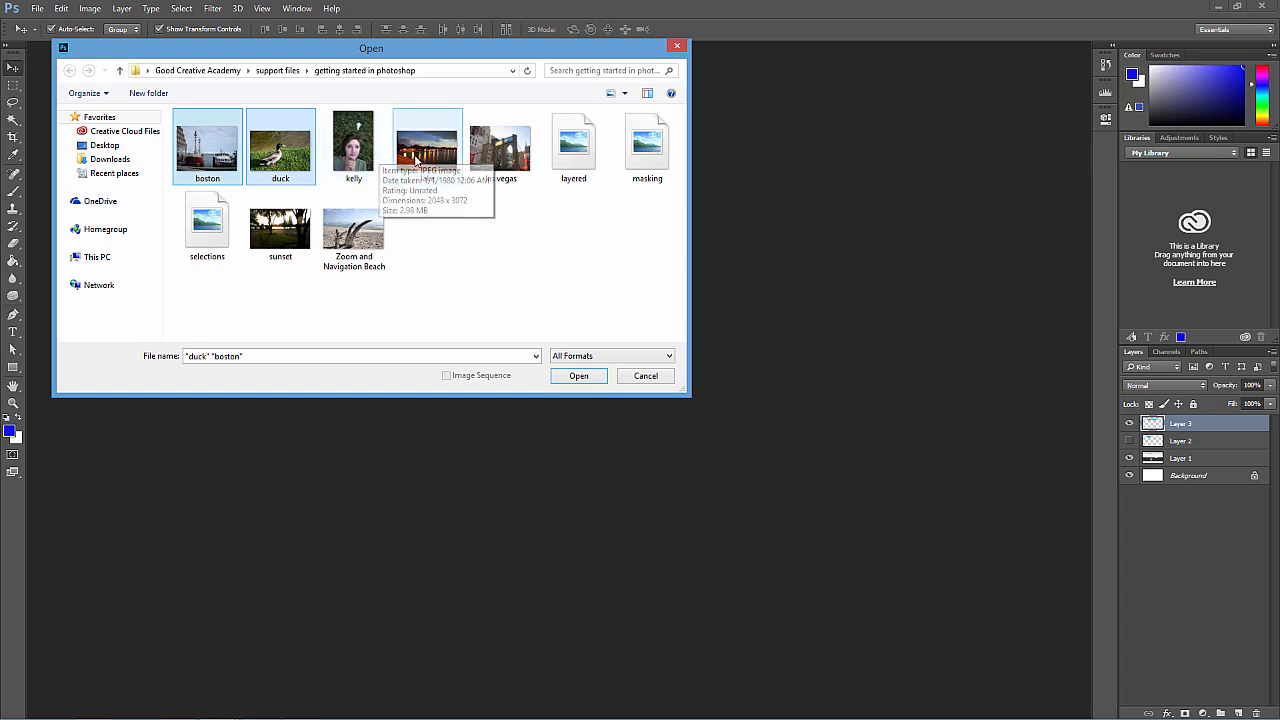
{"action": "left_click", "coordinate": [416, 160], "text": "ctrl"}
{"action": "left_click", "coordinate": [500, 150], "text": "ctrl"}
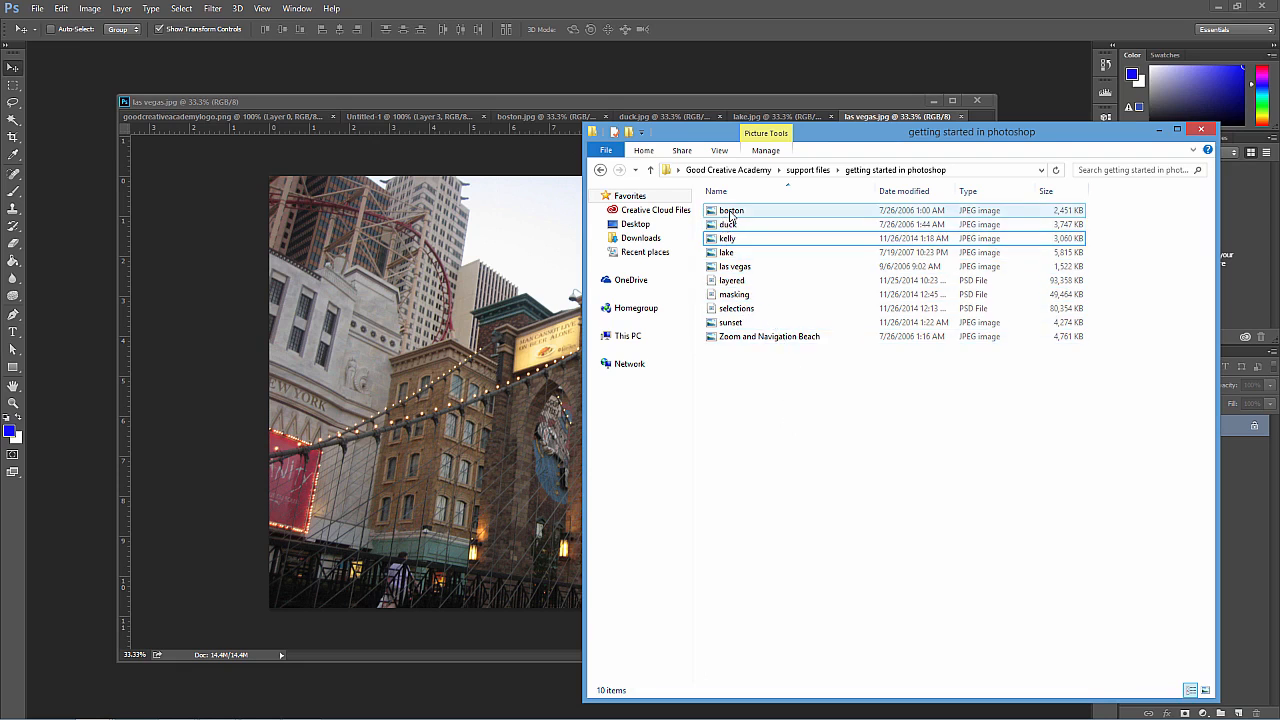
Switch to File Explorer and try to bring boston, duck, lake and las vegas, without kelly, into Photoshop
{"action": "left_click", "coordinate": [731, 212]}
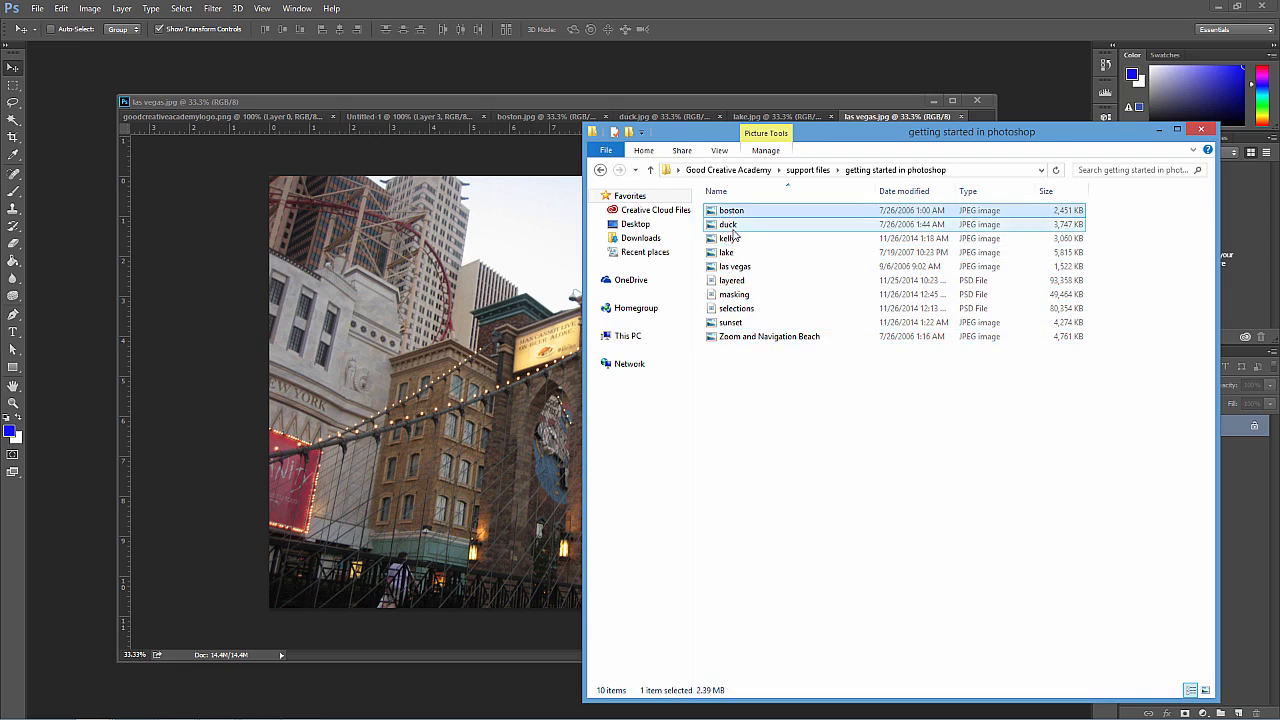
{"action": "left_click", "coordinate": [740, 267], "text": "shift"}
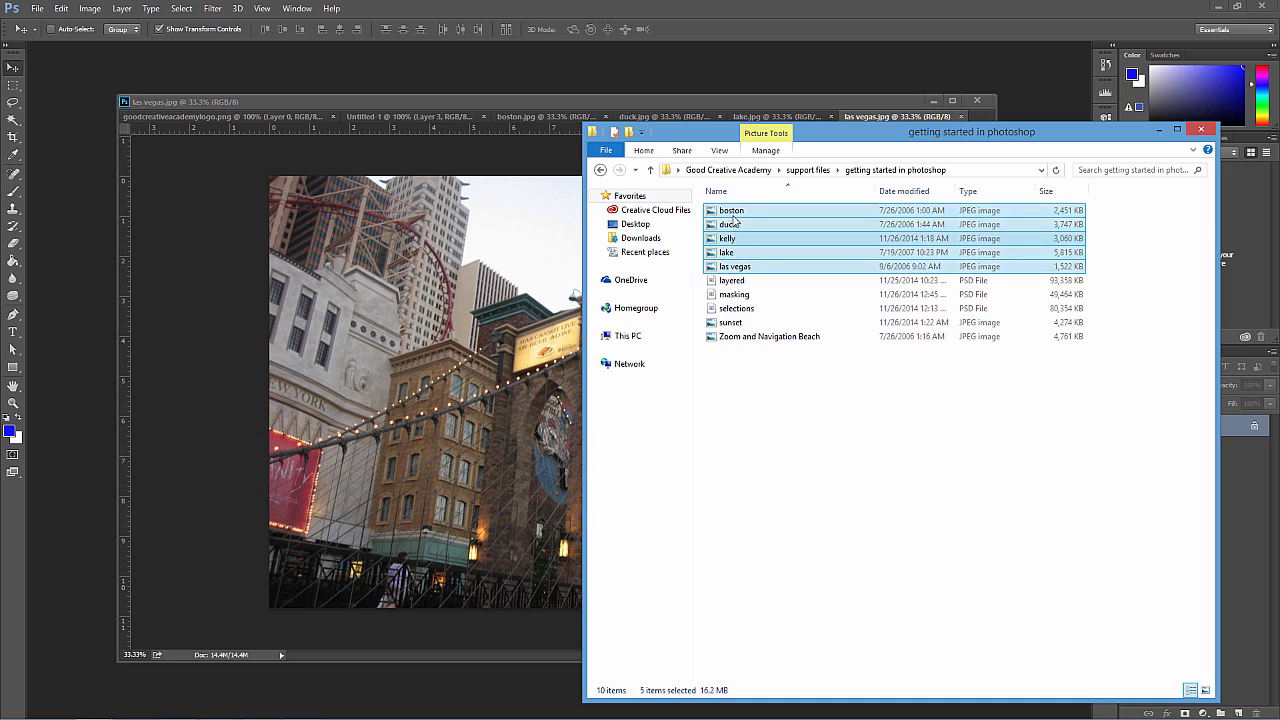
{"action": "left_click", "coordinate": [728, 238], "text": "ctrl"}
{"action": "left_click_drag", "start_coordinate": [735, 224], "coordinate": [800, 215]}
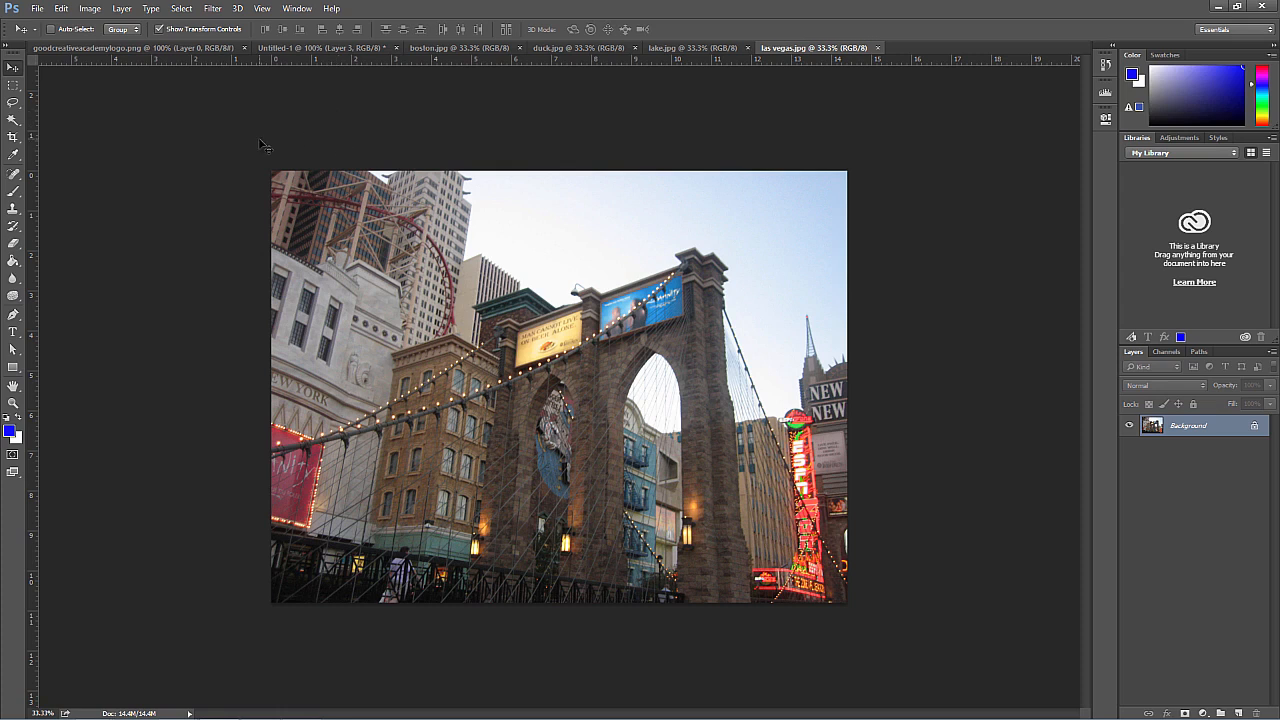
Examine the Interface preferences for opening documents as tabs and docking floating windows, leaving without changes
{"action": "left_click", "coordinate": [61, 8]}
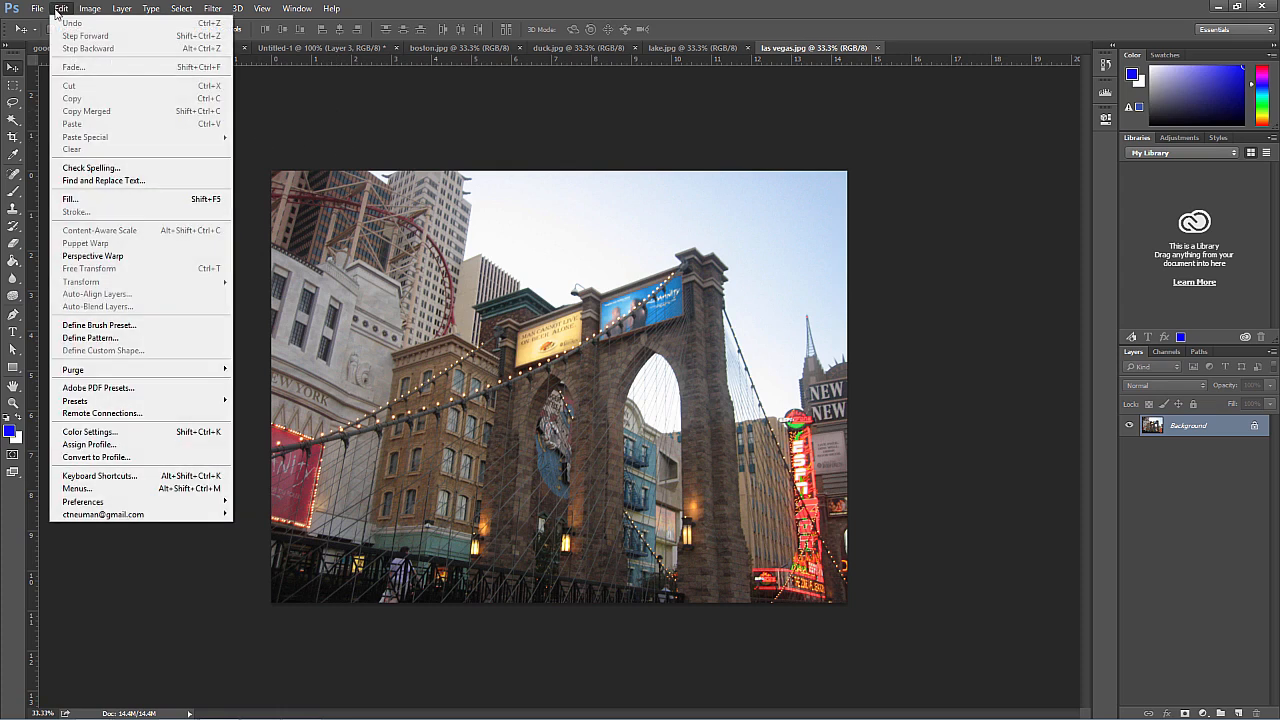
{"action": "mouse_move", "coordinate": [113, 503]}
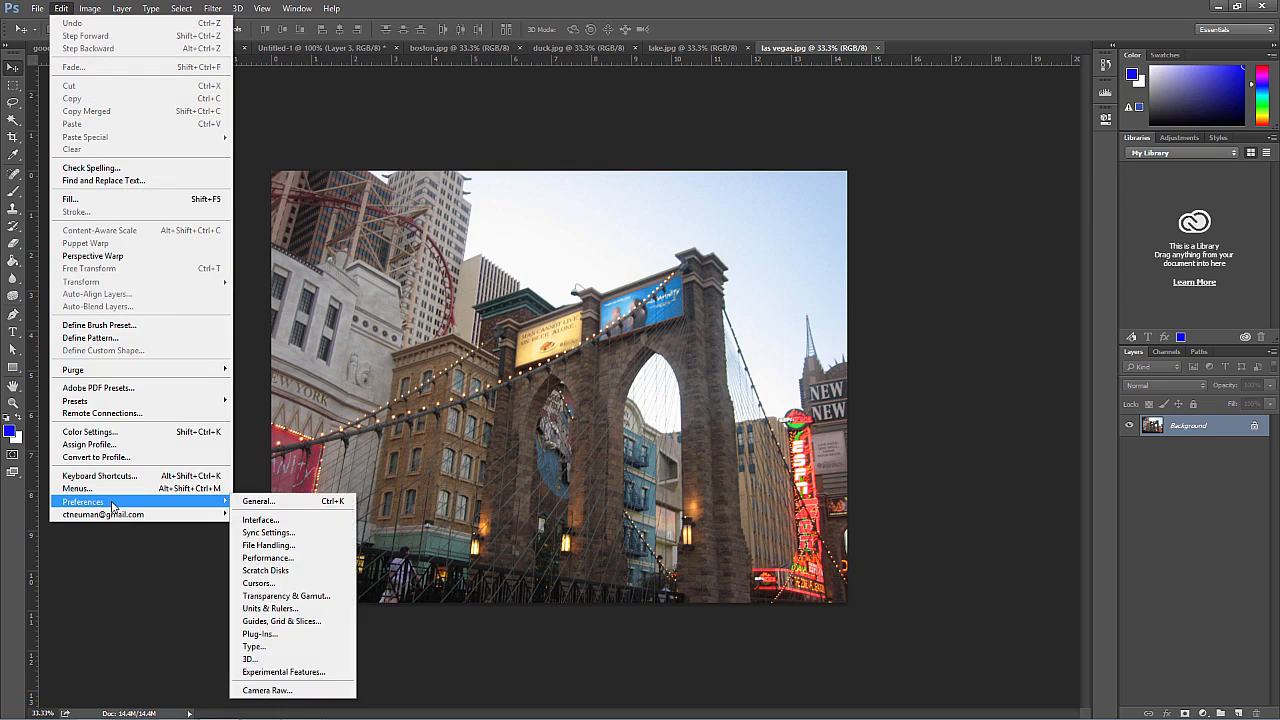
{"action": "left_click", "coordinate": [266, 520]}
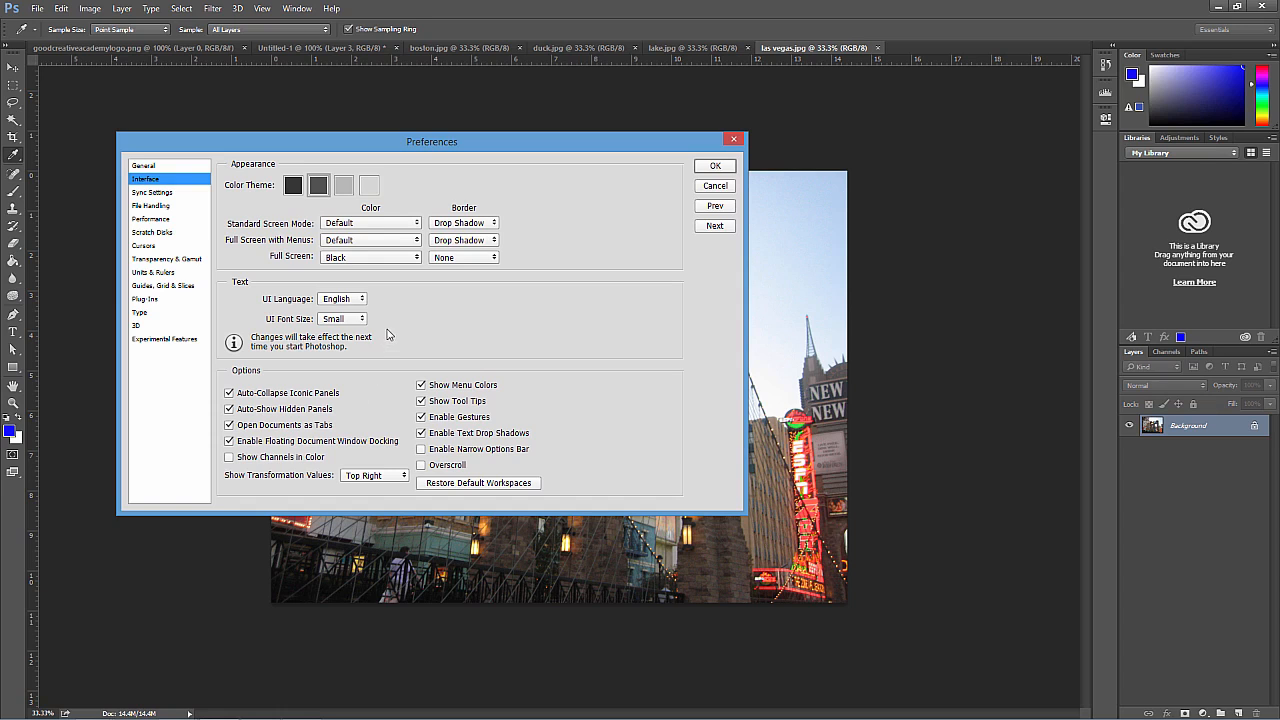
{"action": "left_click", "coordinate": [711, 190]}
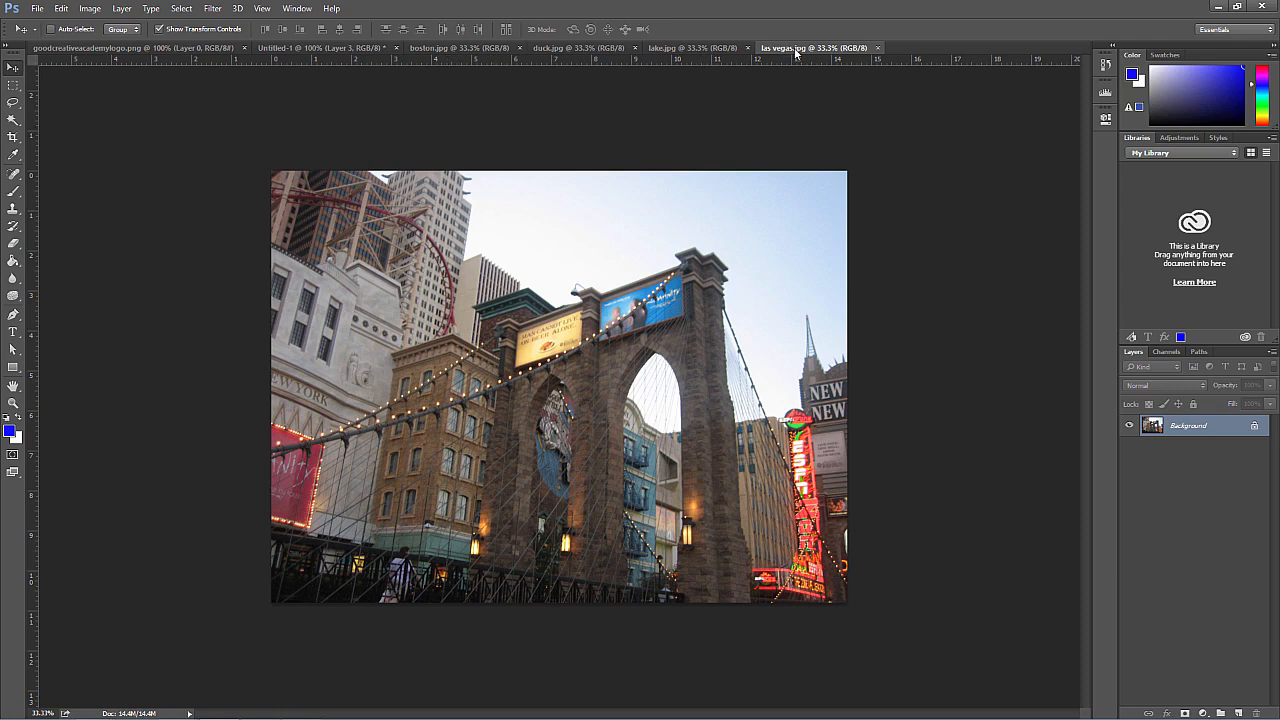
Float las vegas.jpg in its own window and try it maximized, restored and minimized
{"action": "left_click_drag", "start_coordinate": [796, 52], "coordinate": [233, 196]}
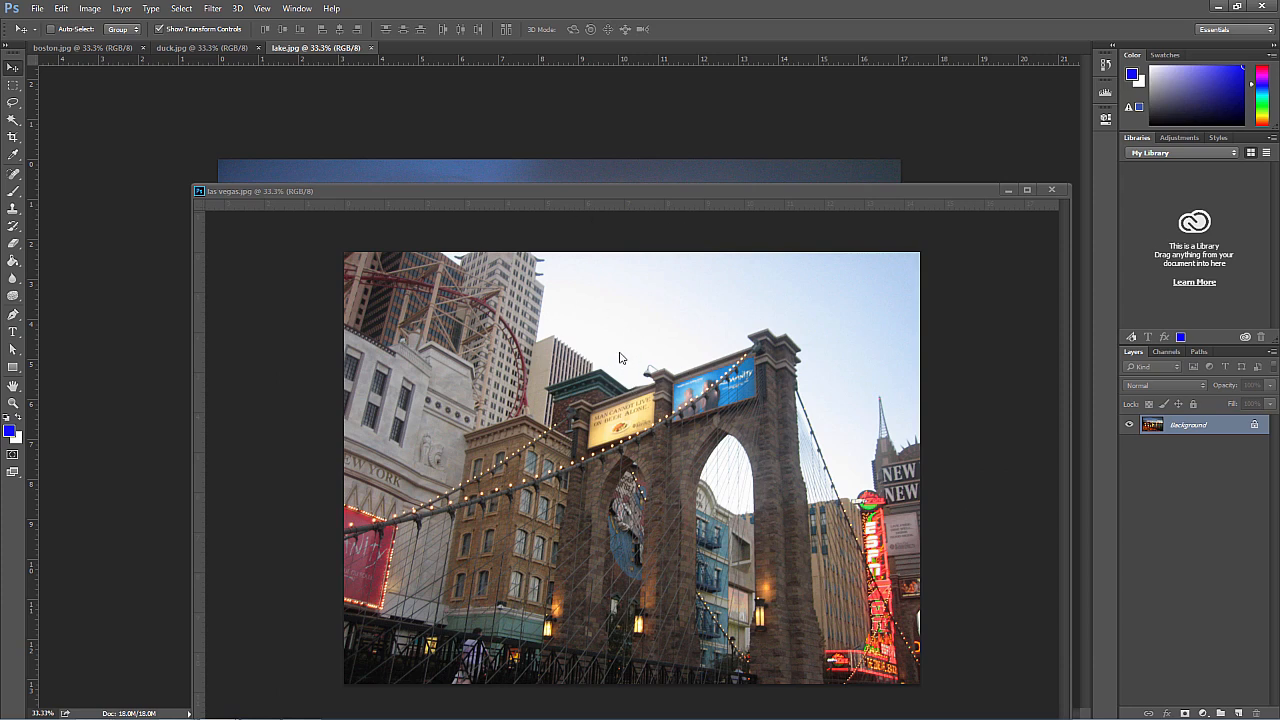
{"action": "left_click", "coordinate": [1025, 190]}
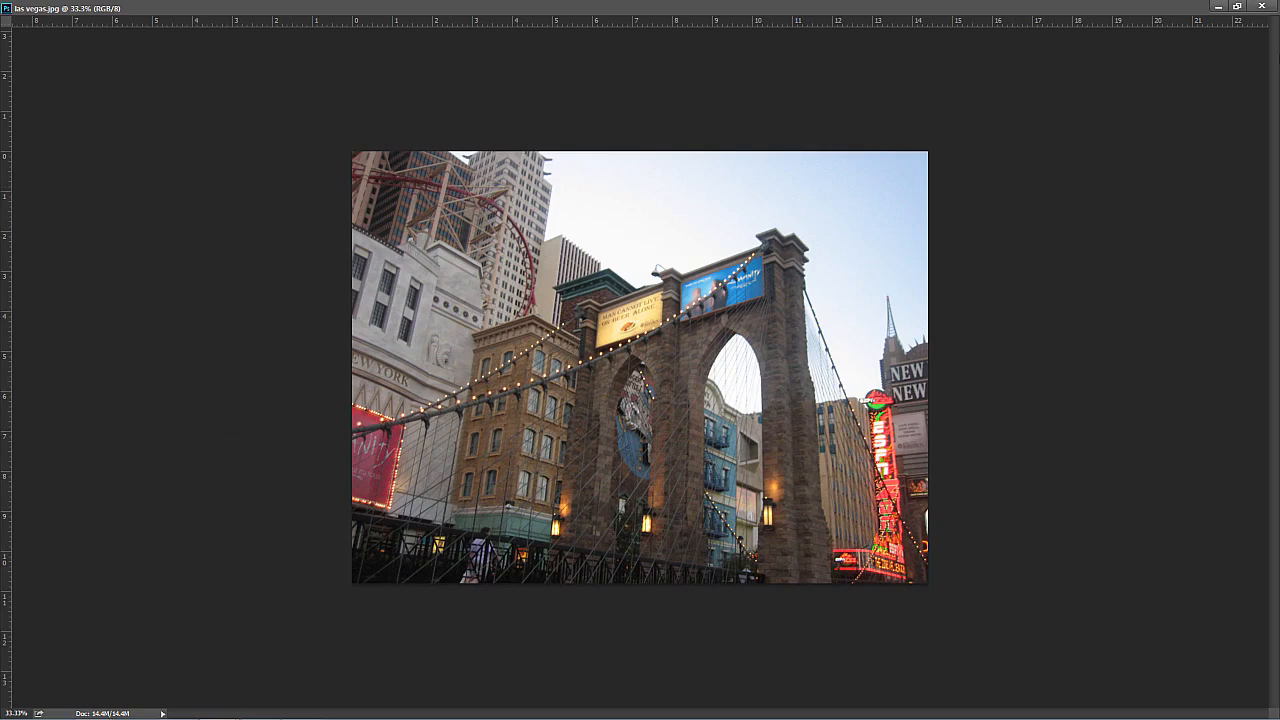
{"action": "left_click", "coordinate": [1237, 6]}
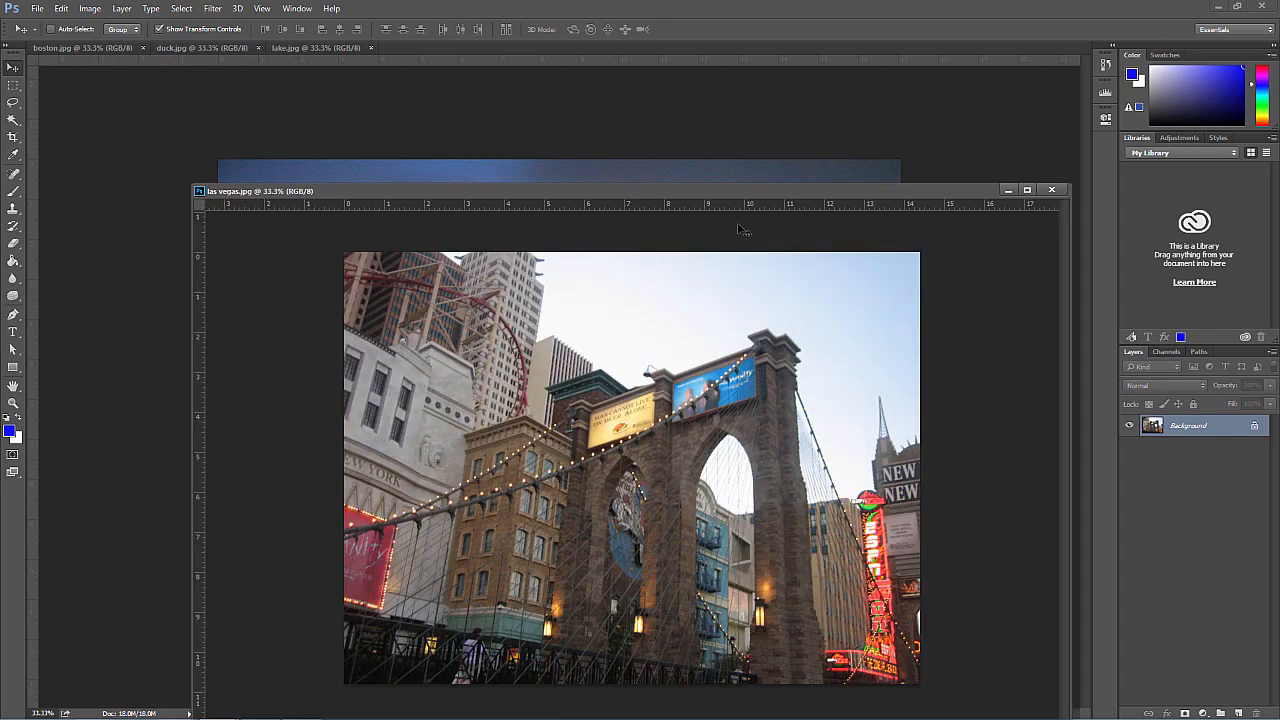
{"action": "left_click", "coordinate": [1005, 189]}
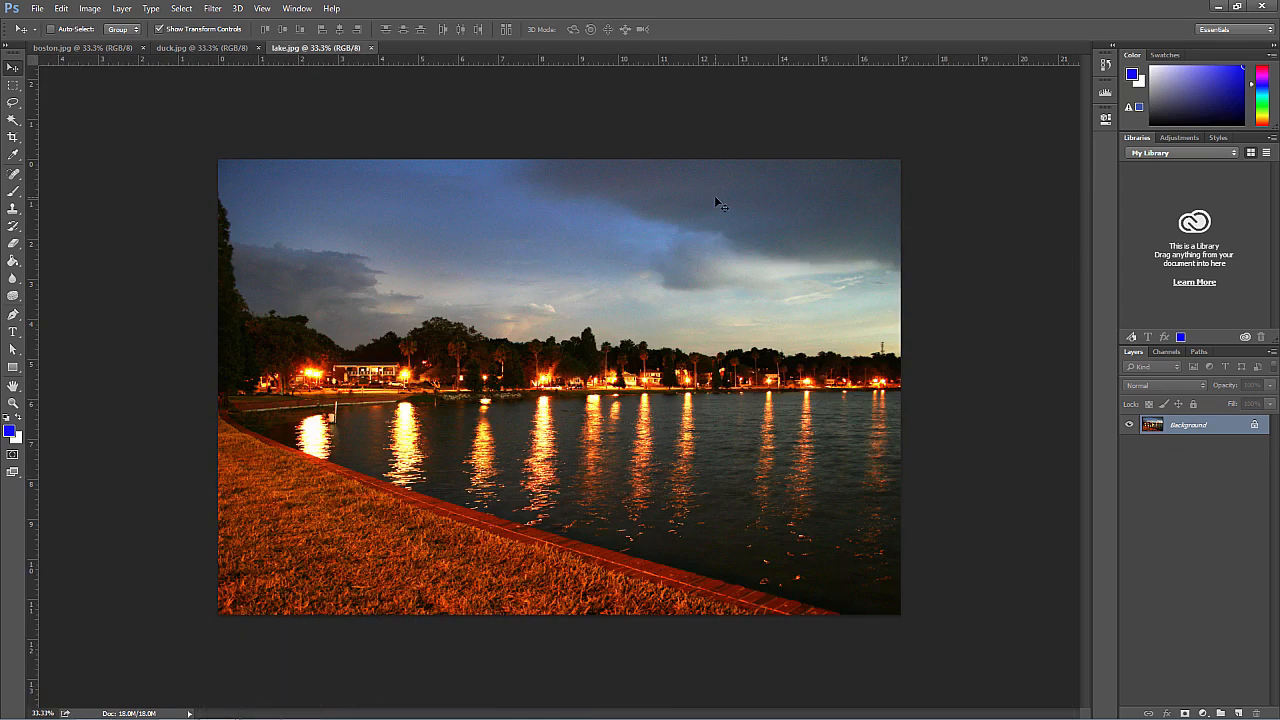
Bring back the minimized las vegas.jpg window and dock it with the other document tabs
{"action": "left_click", "coordinate": [294, 9]}
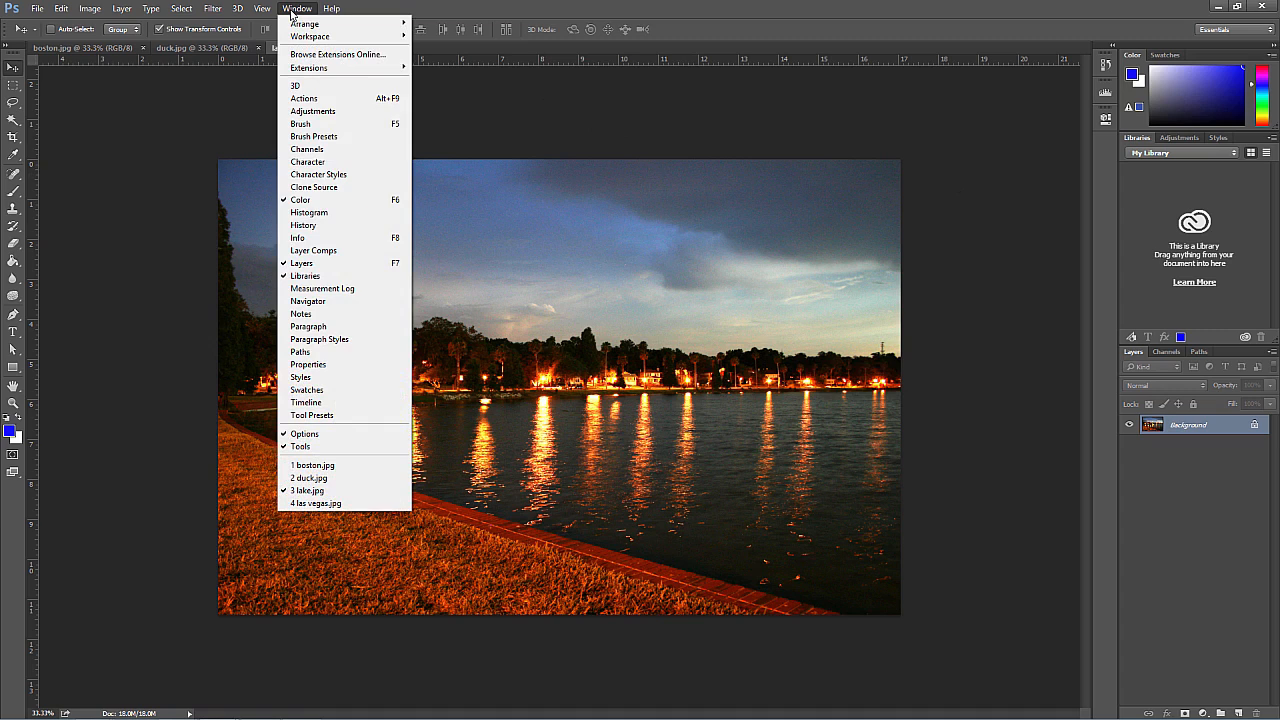
{"action": "left_click", "coordinate": [339, 504]}
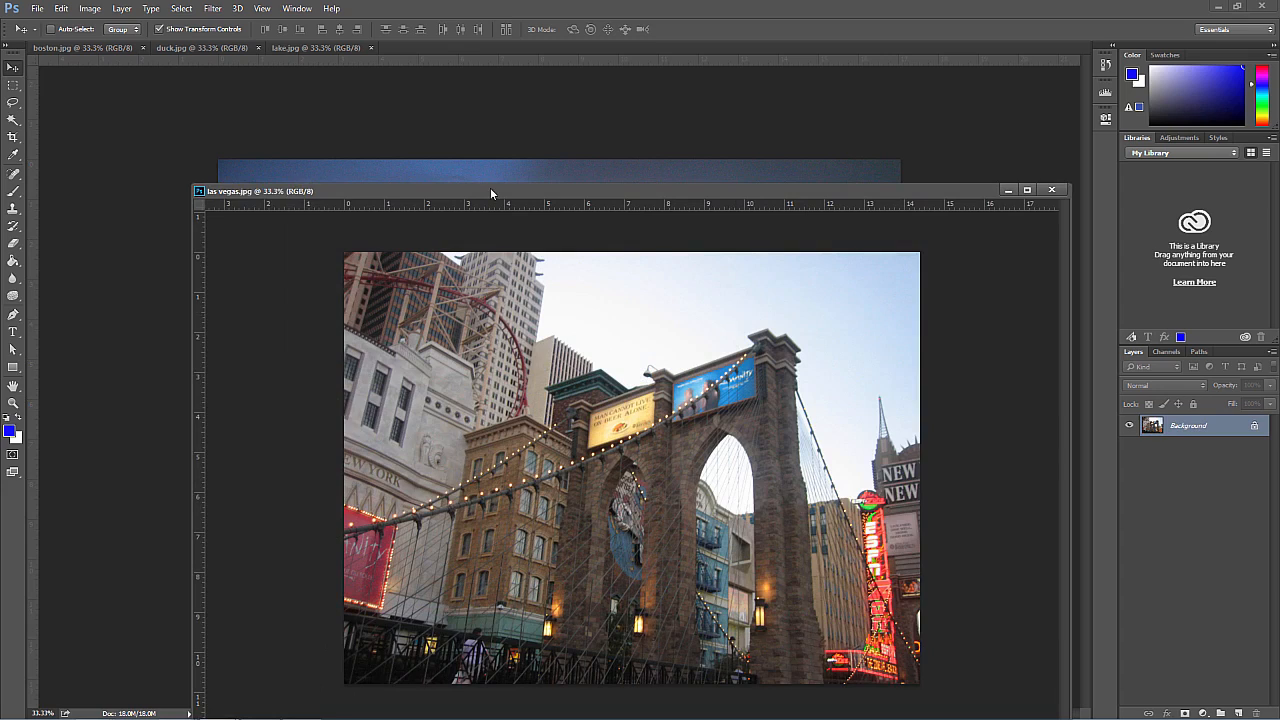
{"action": "left_click_drag", "start_coordinate": [500, 190], "coordinate": [472, 49]}
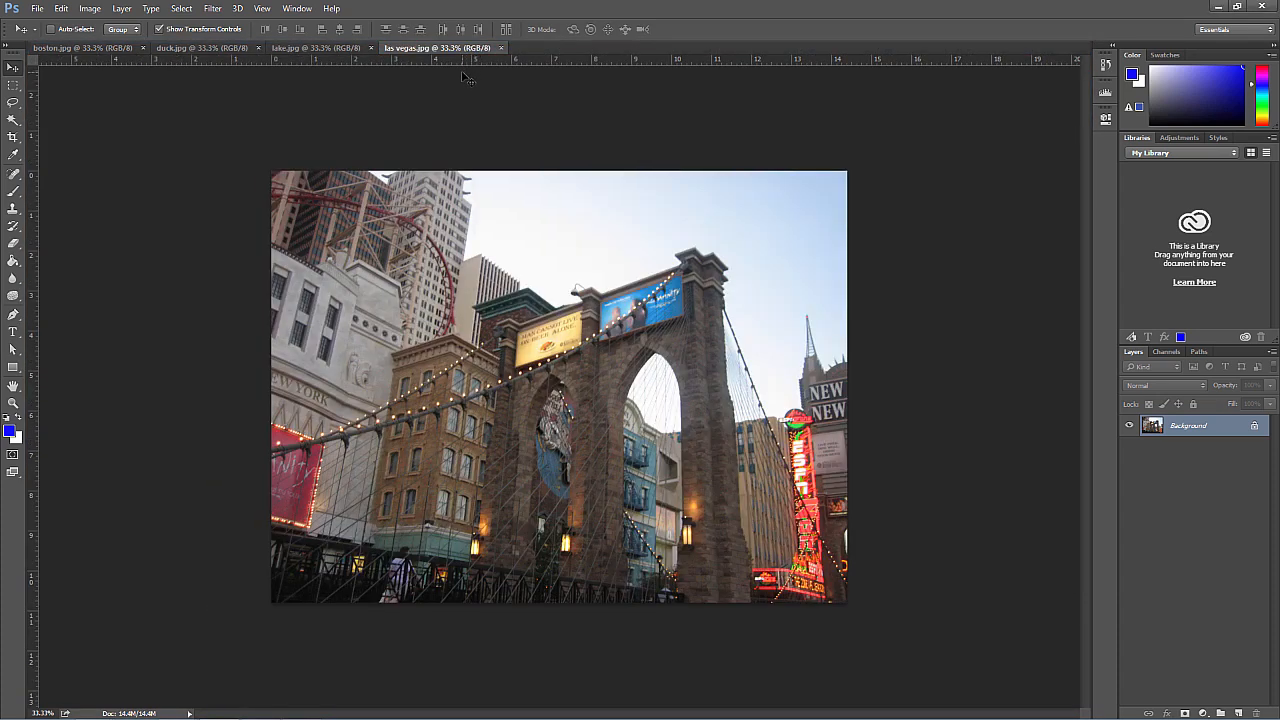
Select the entire las vegas.jpg image with the Rectangular Marquee tool and copy it
{"action": "left_click", "coordinate": [12, 85]}
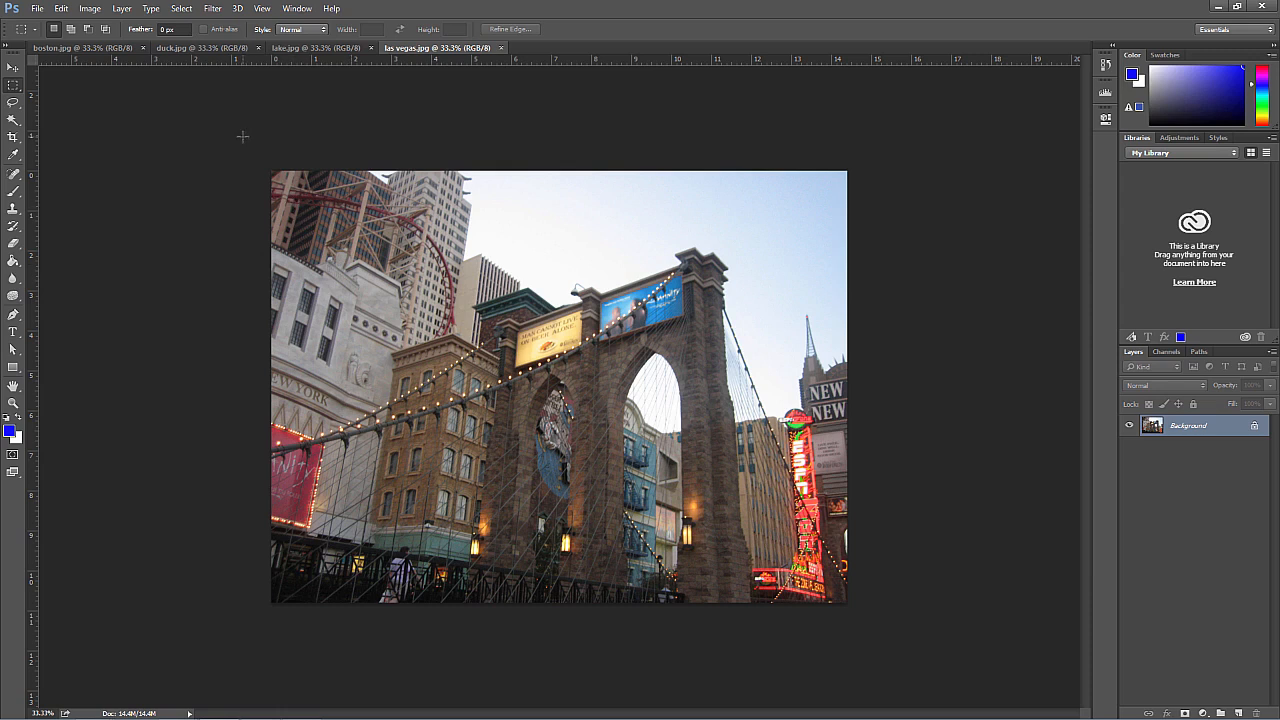
{"action": "left_click_drag", "start_coordinate": [266, 160], "coordinate": [955, 705]}
{"action": "left_click", "coordinate": [61, 8]}
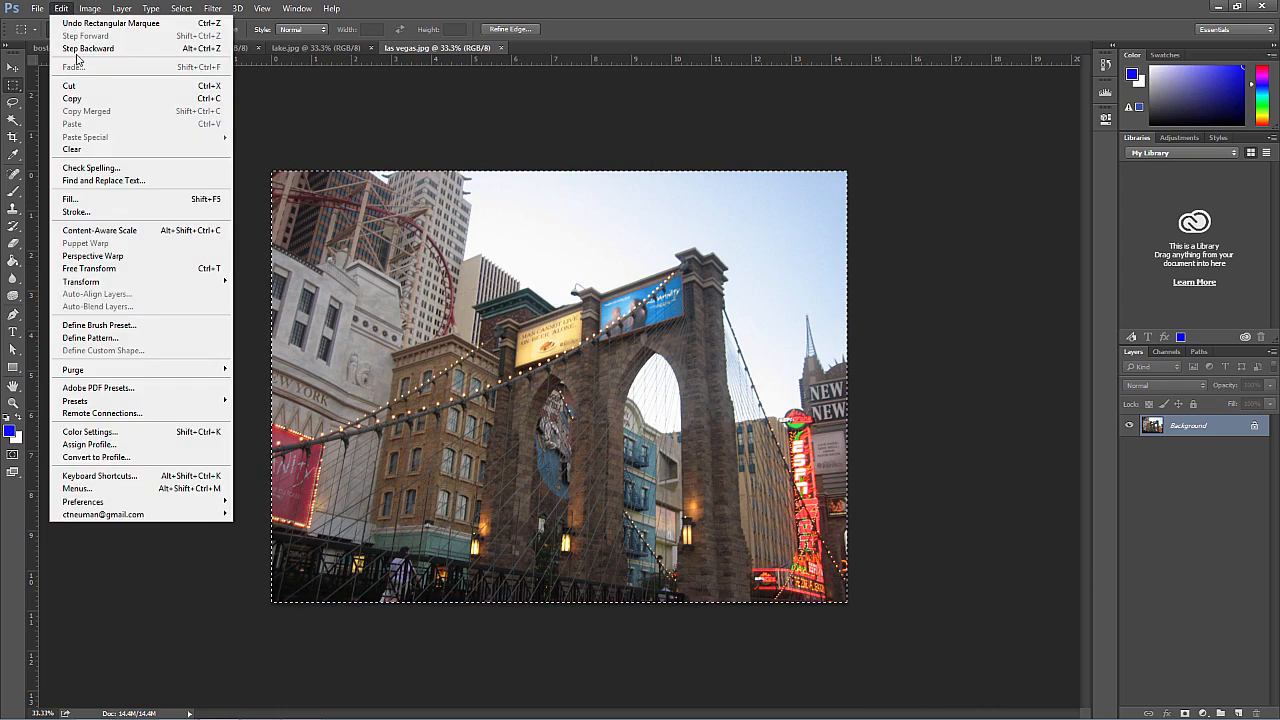
{"action": "left_click", "coordinate": [84, 98]}
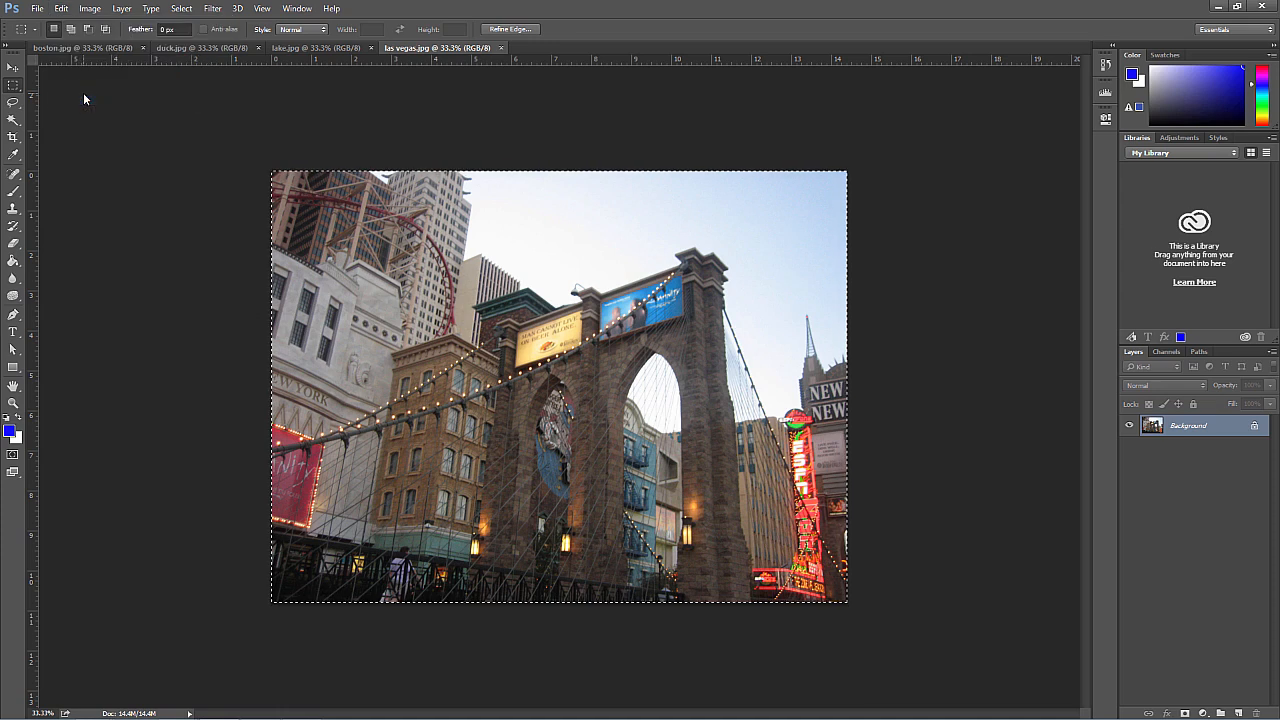
Paste the copied las vegas image into lake.jpg
{"action": "left_click", "coordinate": [330, 48]}
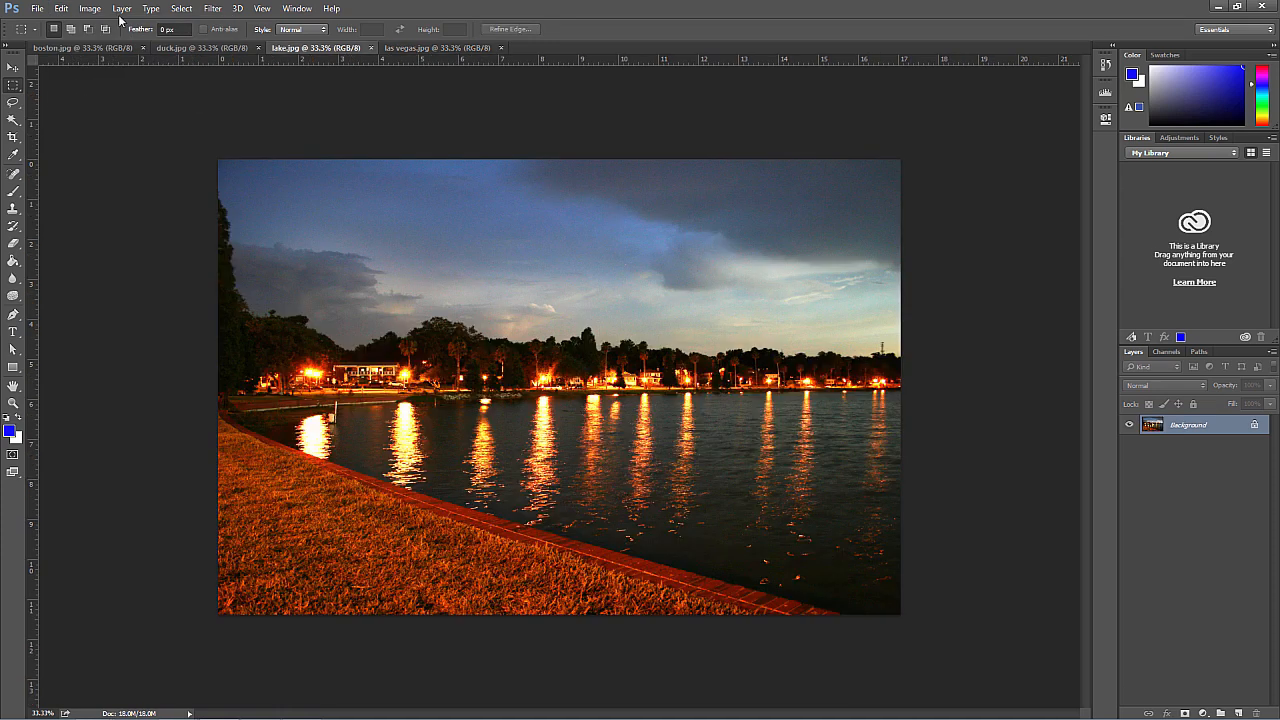
{"action": "left_click", "coordinate": [61, 8]}
{"action": "left_click", "coordinate": [75, 124]}
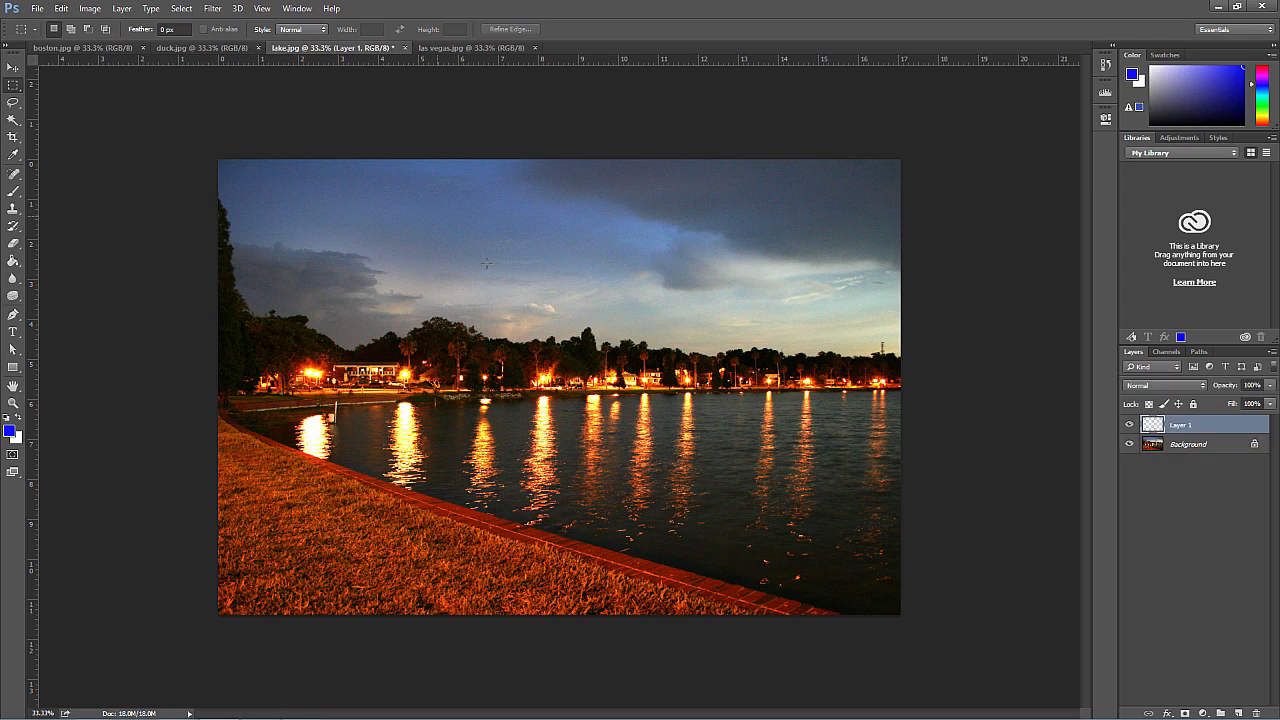
Undo the paste in lake.jpg and clear the selection in las vegas.jpg
{"action": "key", "text": "ctrl+z"}
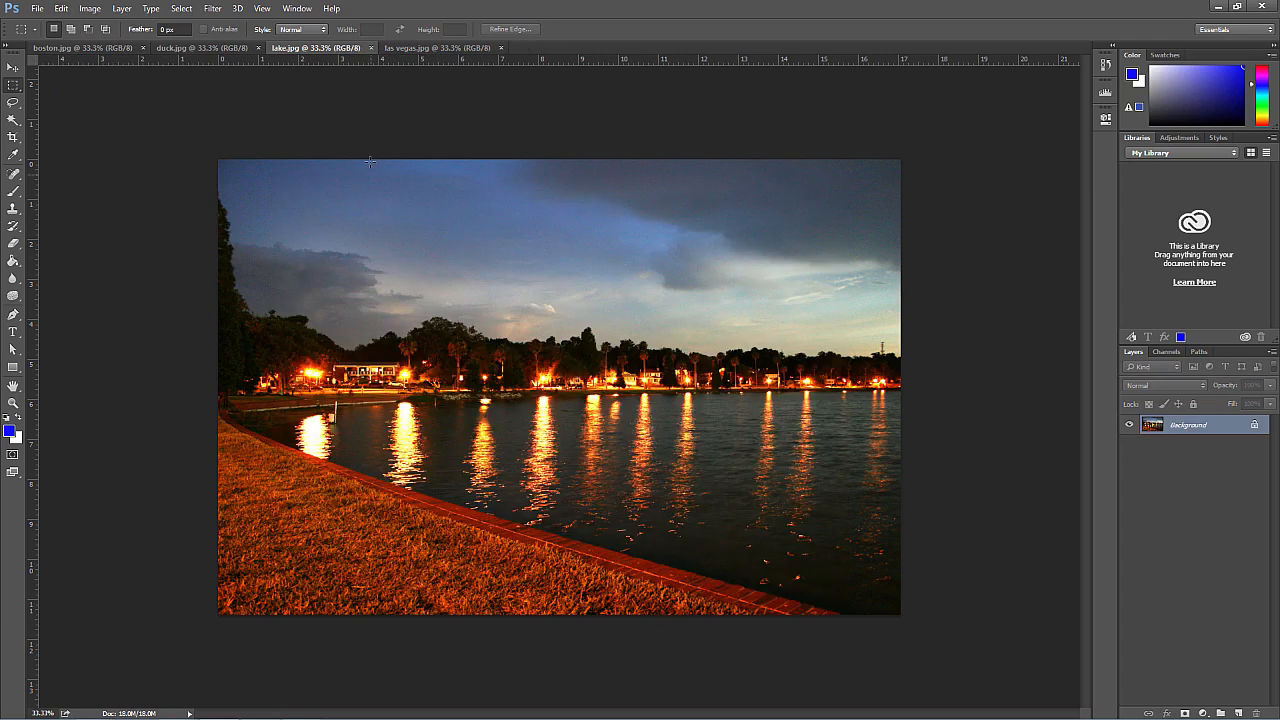
{"action": "left_click", "coordinate": [424, 48]}
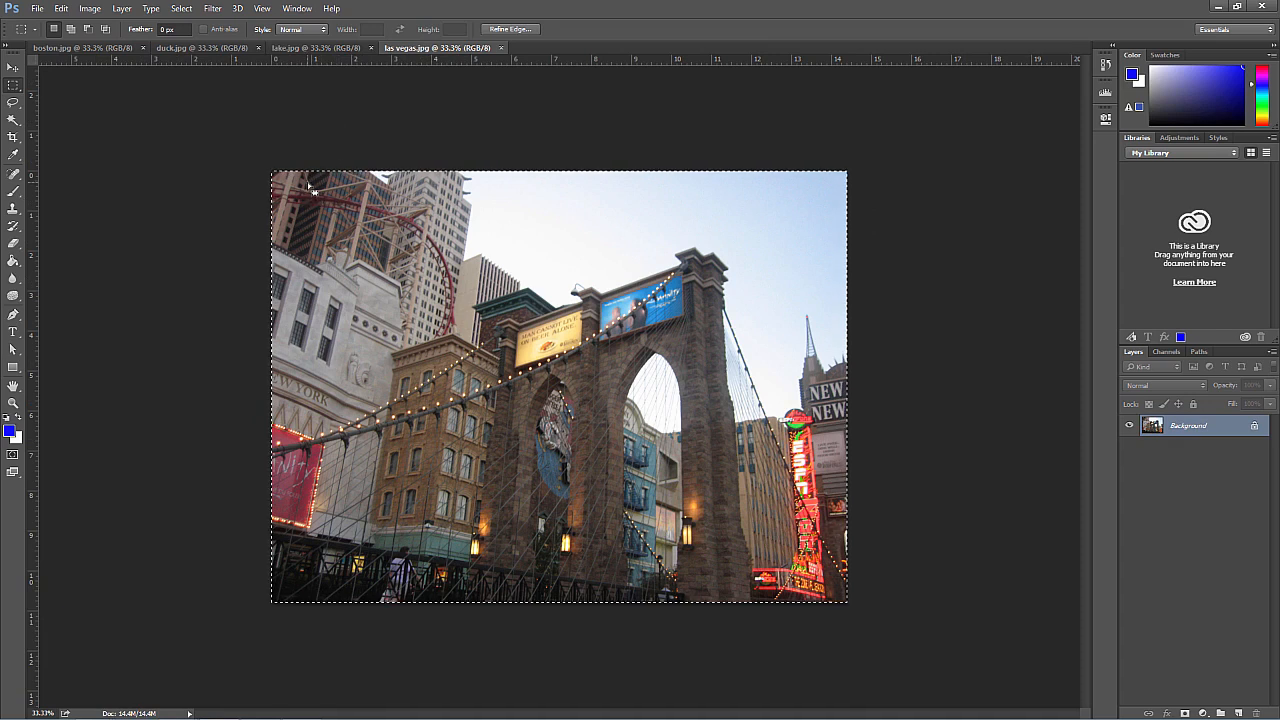
{"action": "left_click", "coordinate": [117, 149]}
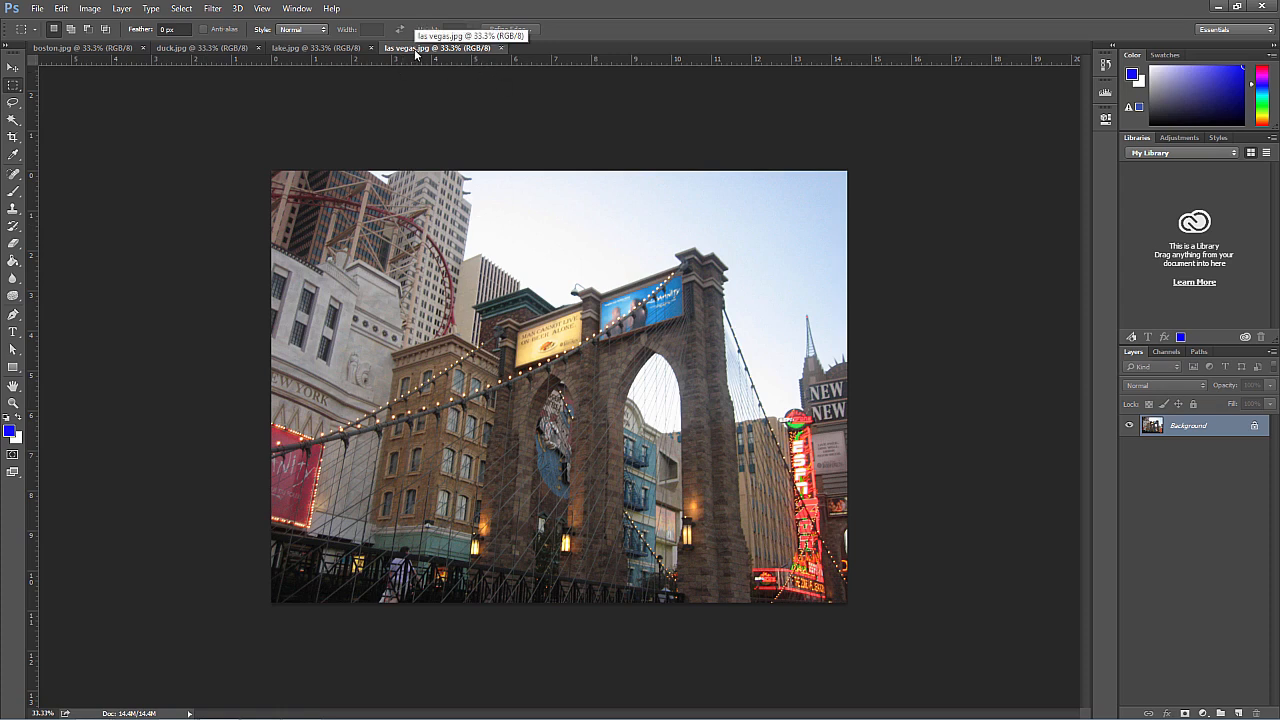
Float las vegas.jpg and lake.jpg in separate windows and arrange them next to each other, partly overlapping
{"action": "left_click_drag", "start_coordinate": [415, 53], "coordinate": [495, 215]}
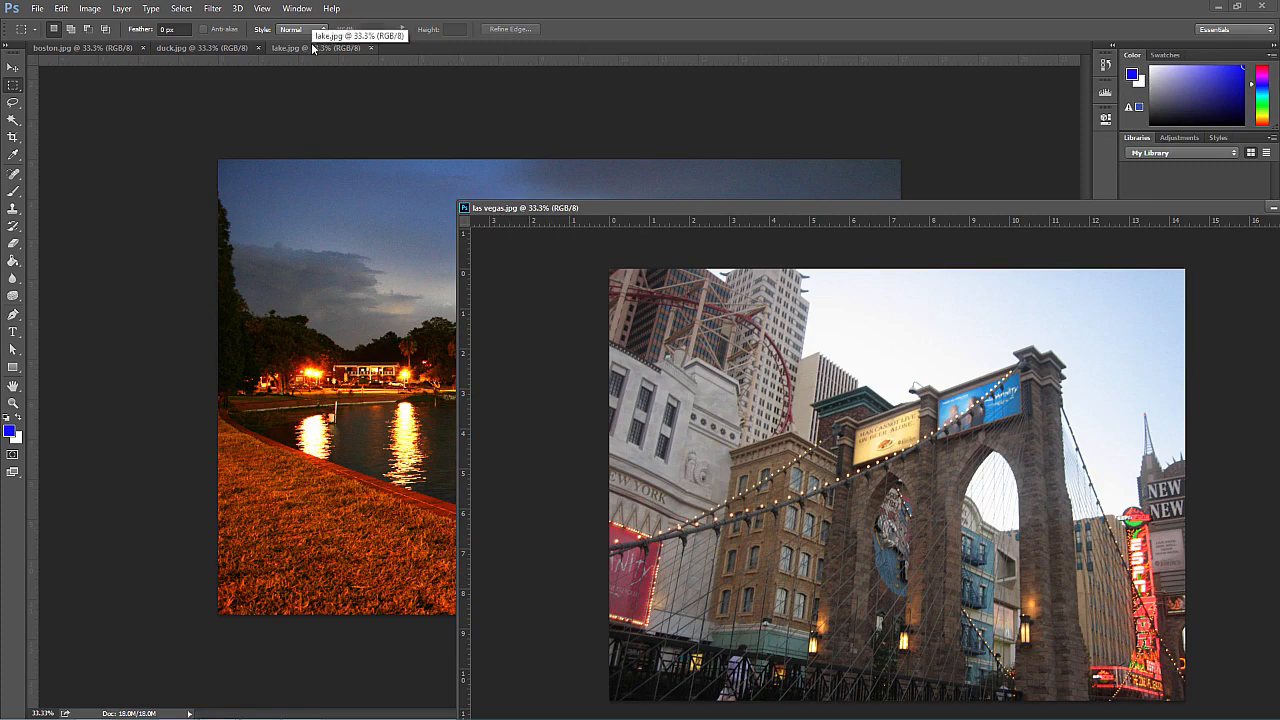
{"action": "left_click_drag", "start_coordinate": [316, 48], "coordinate": [180, 155]}
{"action": "left_click_drag", "start_coordinate": [563, 143], "coordinate": [433, 106]}
{"action": "left_click_drag", "start_coordinate": [930, 208], "coordinate": [898, 100]}
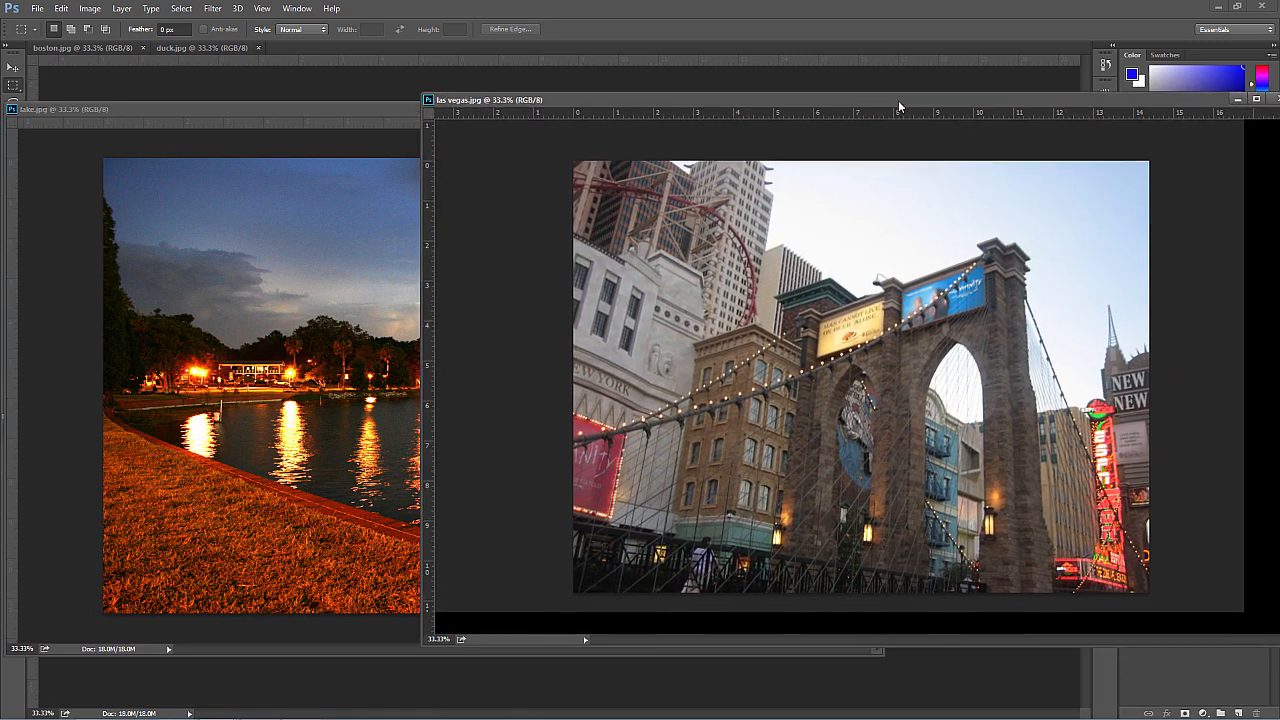
{"action": "left_click_drag", "start_coordinate": [96, 110], "coordinate": [144, 104]}
Move the las vegas image into lake.jpg as a new layer with the Move tool and align it to the canvas's upper-left corner
{"action": "left_click", "coordinate": [12, 70]}
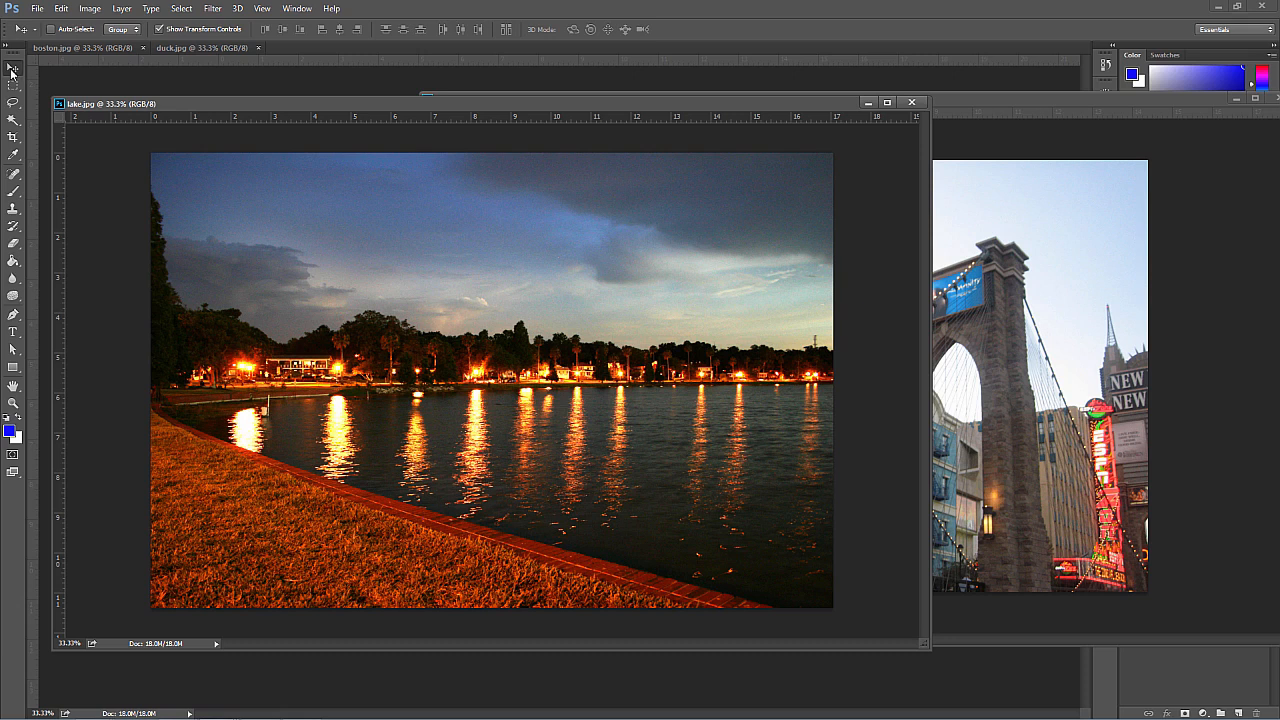
{"action": "left_click", "coordinate": [1018, 306]}
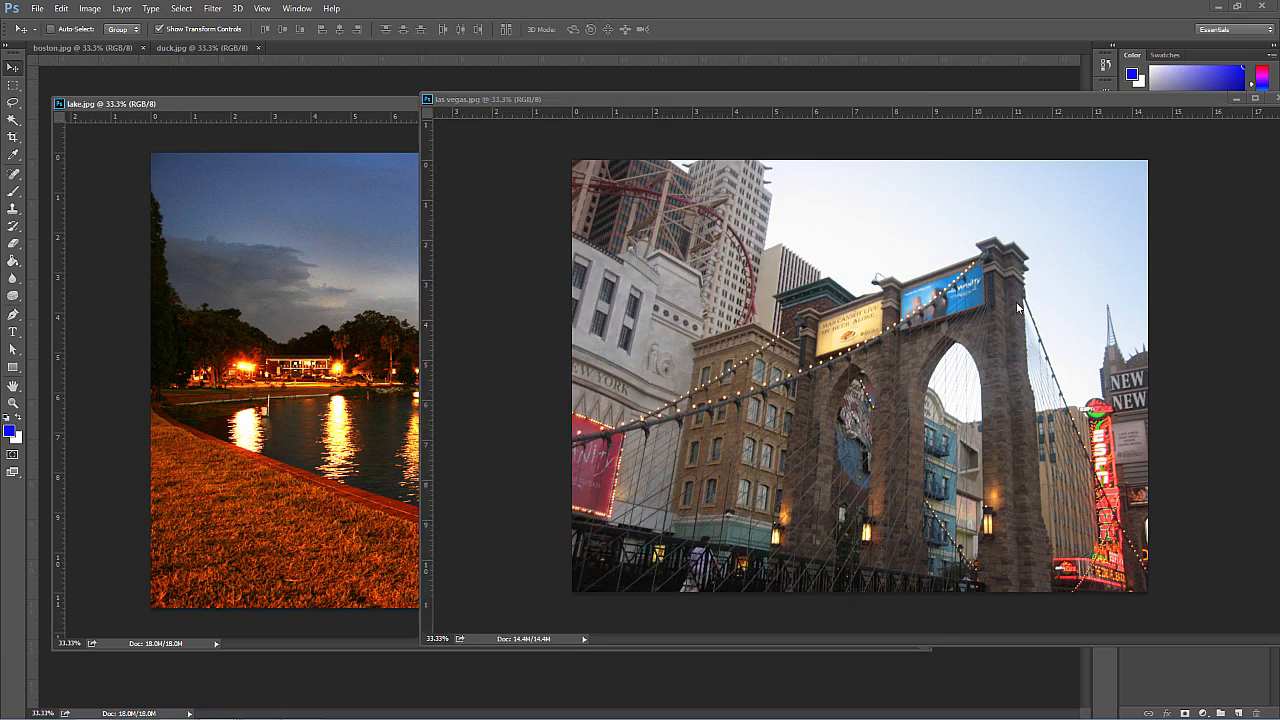
{"action": "left_click_drag", "start_coordinate": [356, 245], "coordinate": [417, 240]}
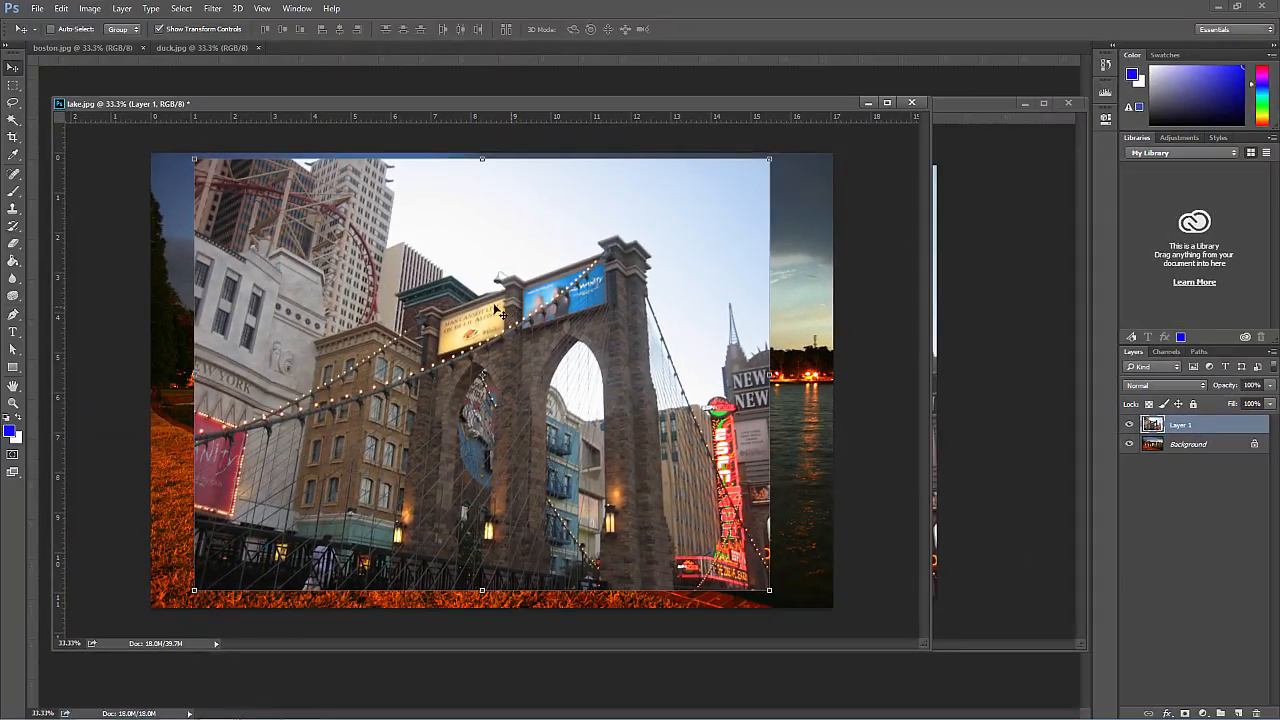
{"action": "mouse_move", "coordinate": [392, 259]}
{"action": "left_mouse_down"}
{"action": "mouse_move", "coordinate": [348, 255]}
{"action": "mouse_move", "coordinate": [420, 277]}
{"action": "mouse_move", "coordinate": [400, 271]}
{"action": "left_mouse_up"}
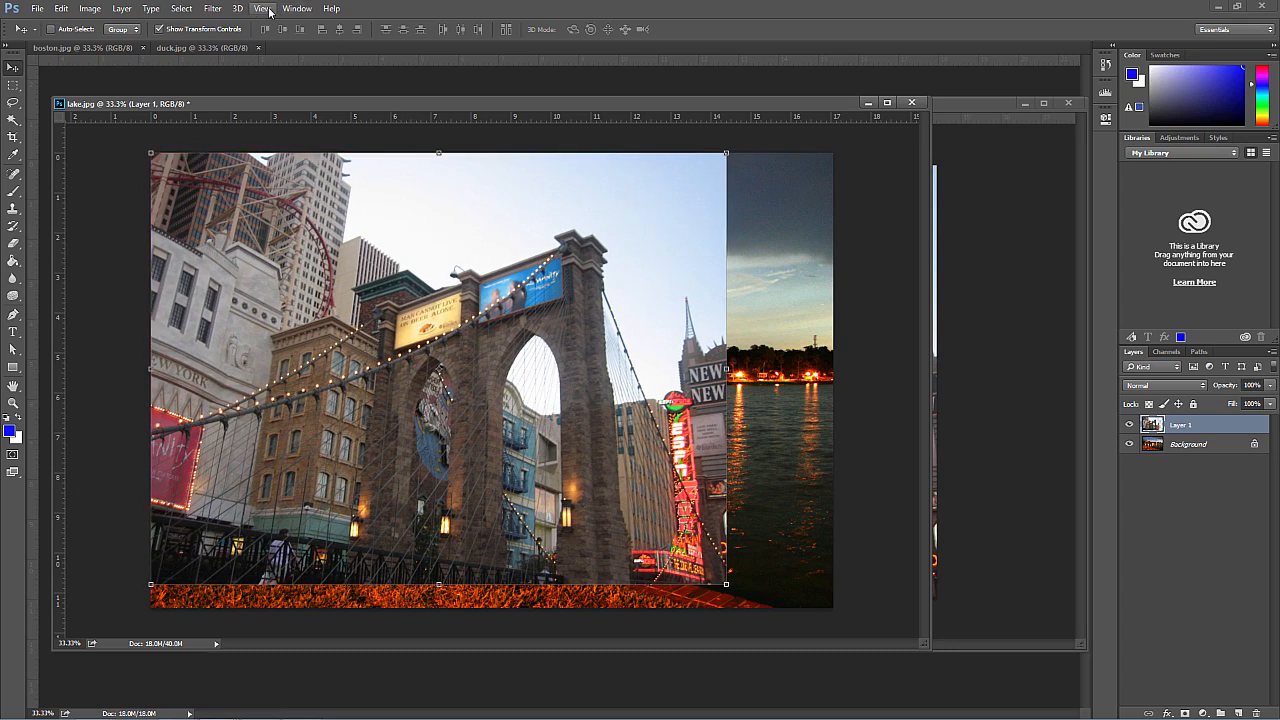
Check the document's Snap and Snap To view settings without changing them
{"action": "left_click", "coordinate": [265, 9]}
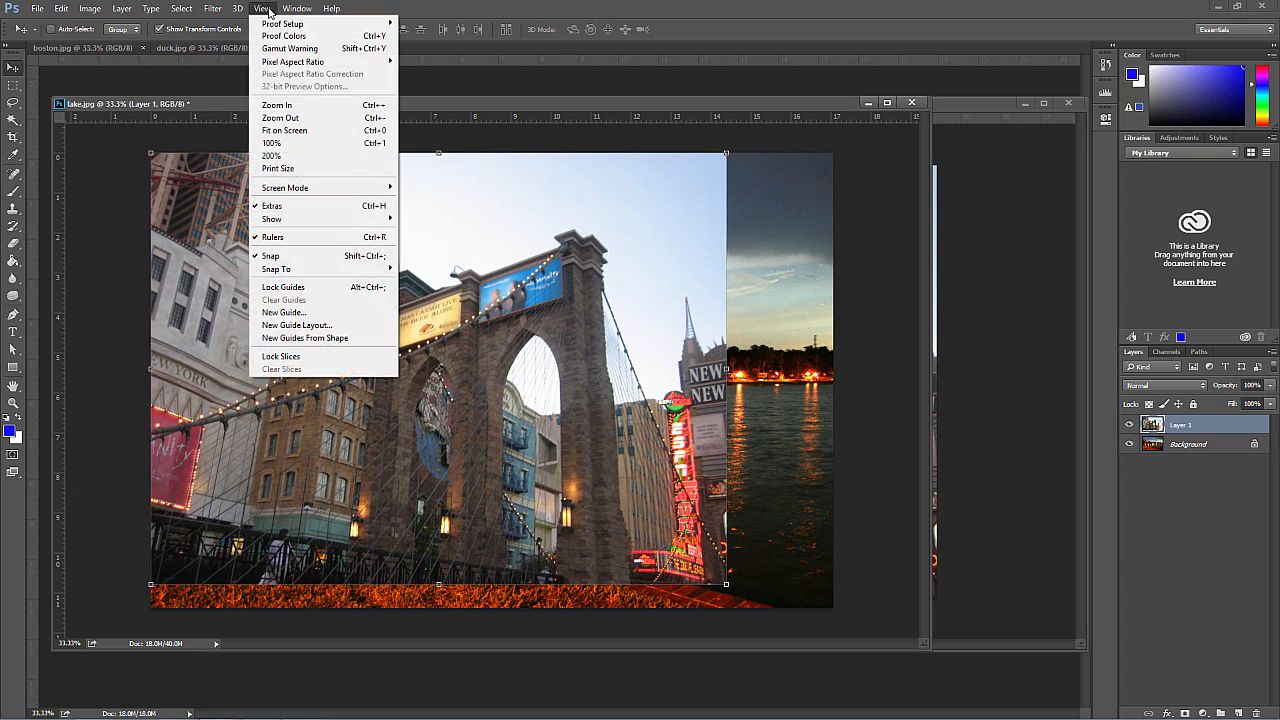
{"action": "mouse_move", "coordinate": [367, 279]}
{"action": "left_click", "coordinate": [516, 113]}
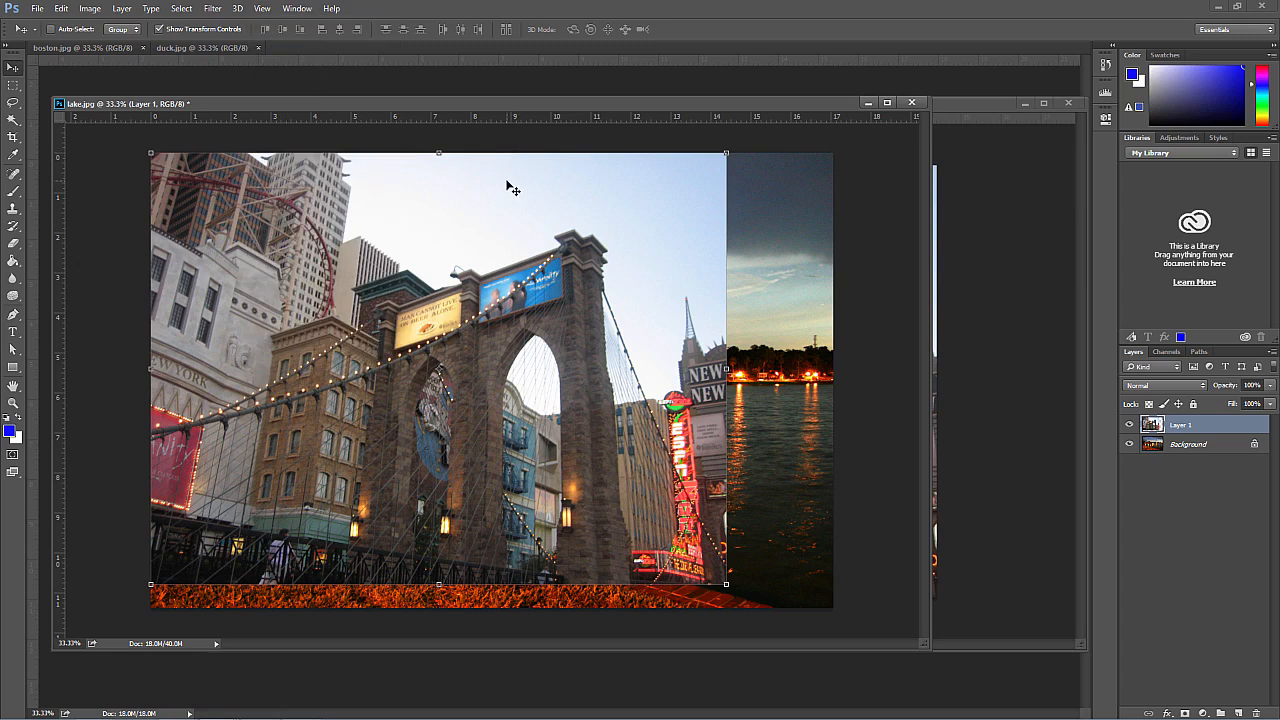
Arrange the open documents in a 2-up Horizontal layout
{"action": "left_click", "coordinate": [297, 8]}
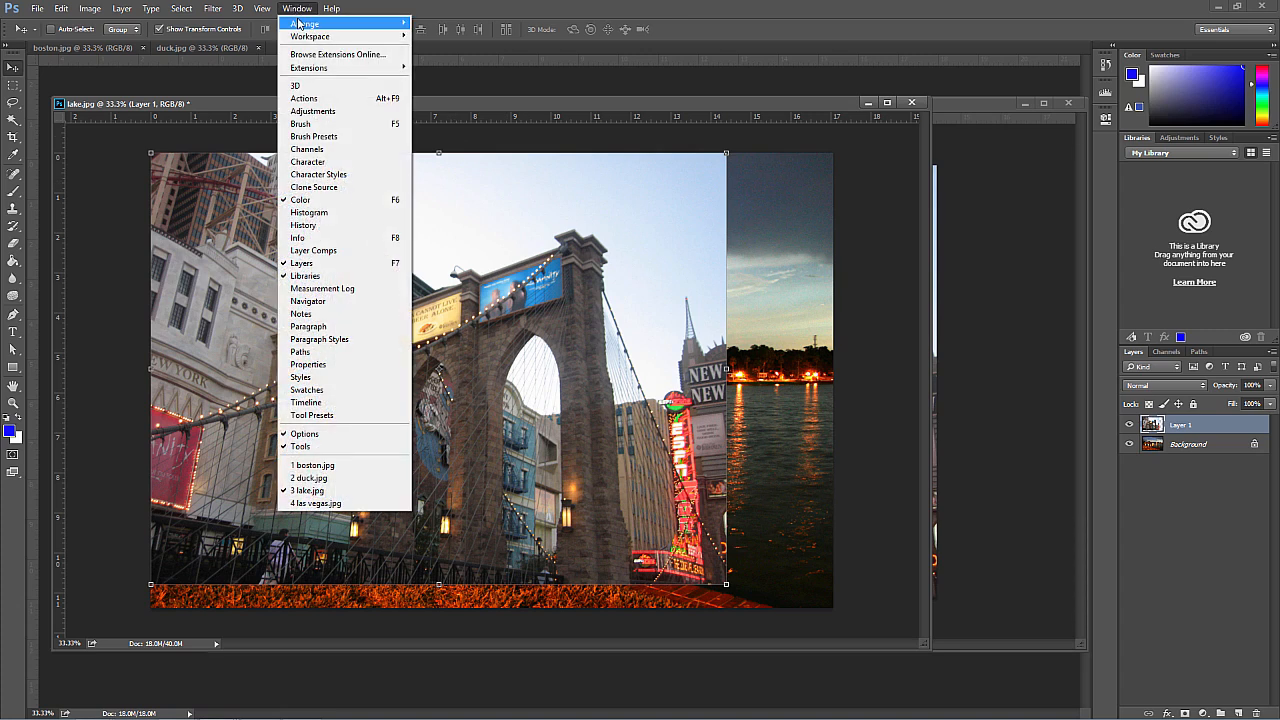
{"action": "mouse_move", "coordinate": [299, 22]}
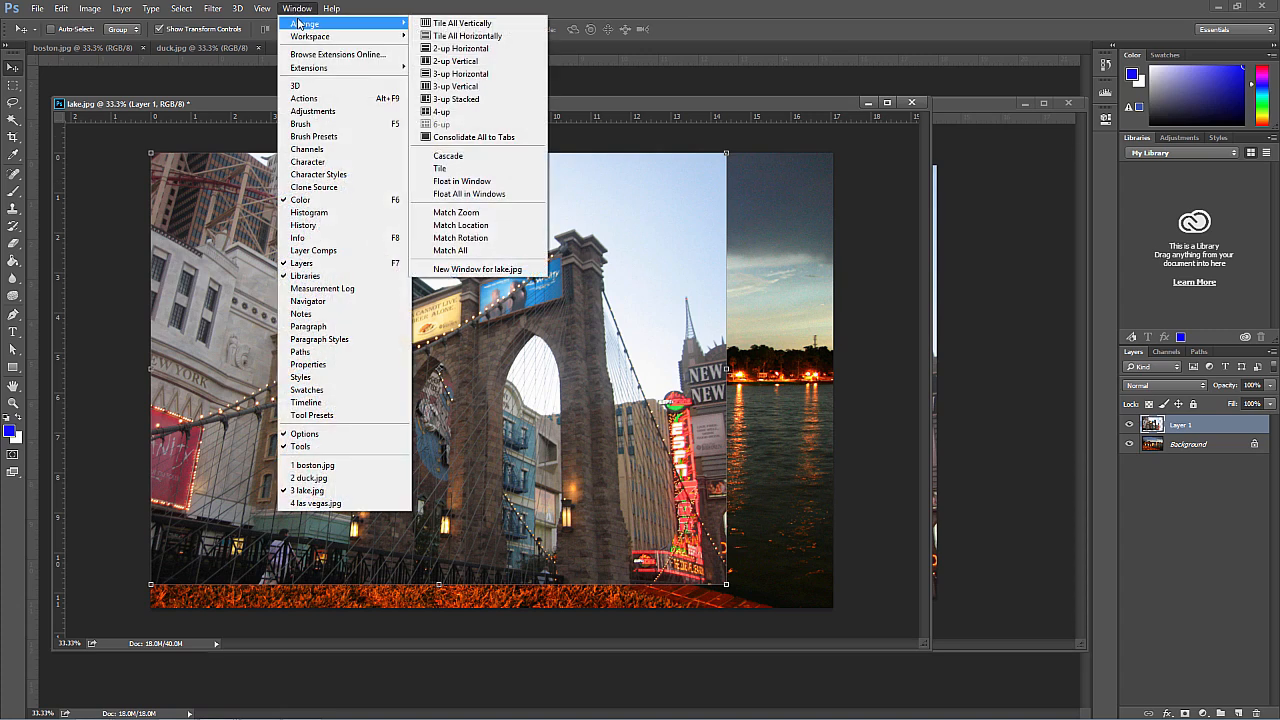
{"action": "left_click", "coordinate": [466, 37]}
Try the 3-up Horizontal layout for the open documents and switch to Tile All Vertically
{"action": "left_click", "coordinate": [290, 10]}
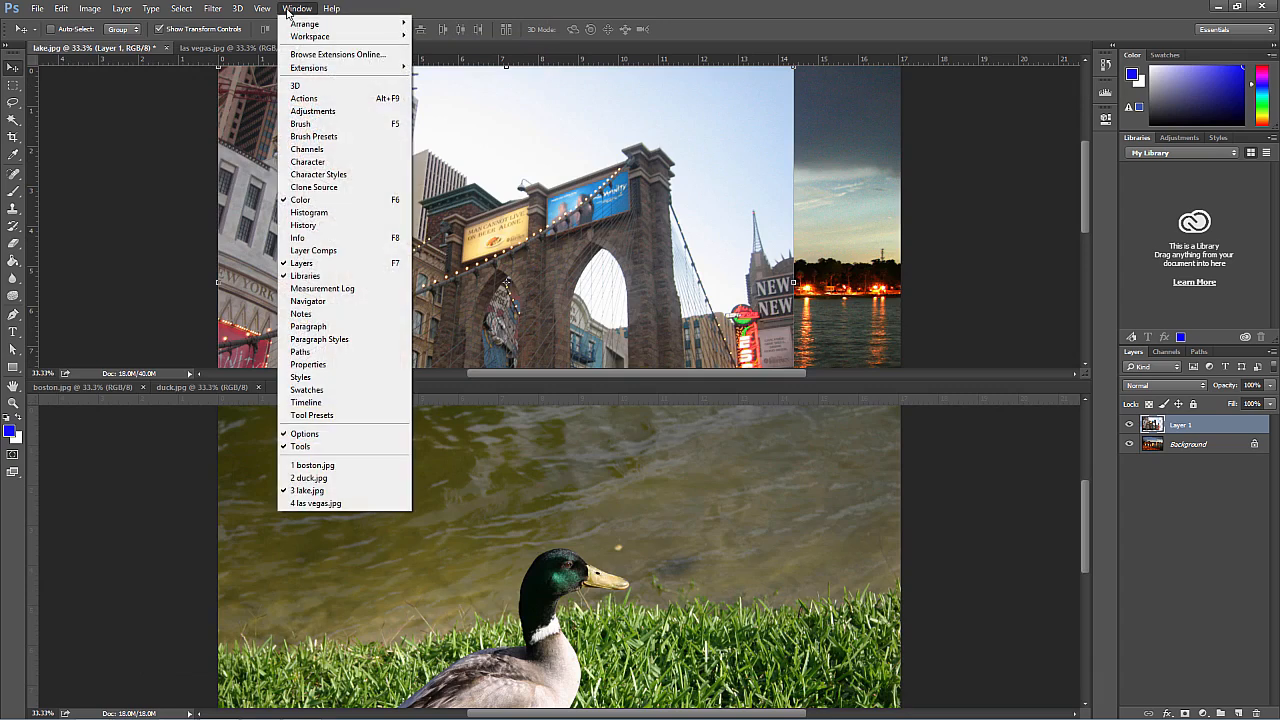
{"action": "mouse_move", "coordinate": [300, 23]}
{"action": "left_click", "coordinate": [440, 76]}
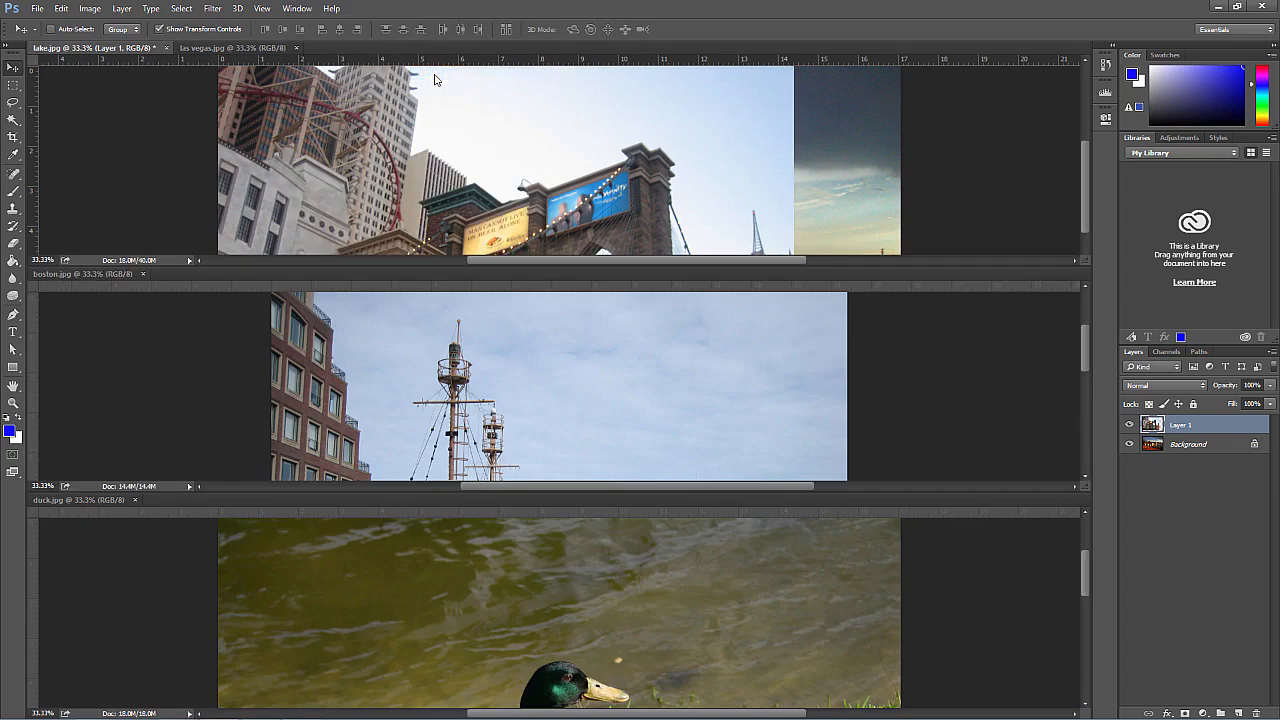
{"action": "left_click", "coordinate": [297, 9]}
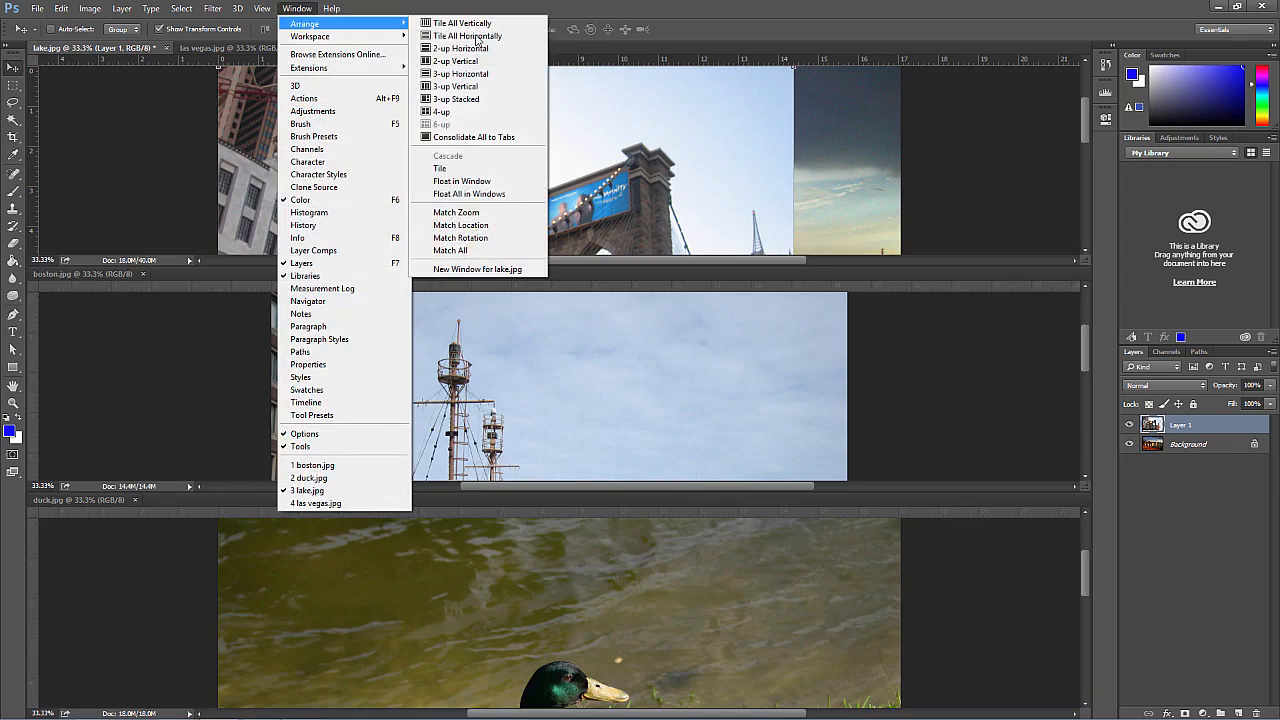
{"action": "left_click", "coordinate": [463, 23]}
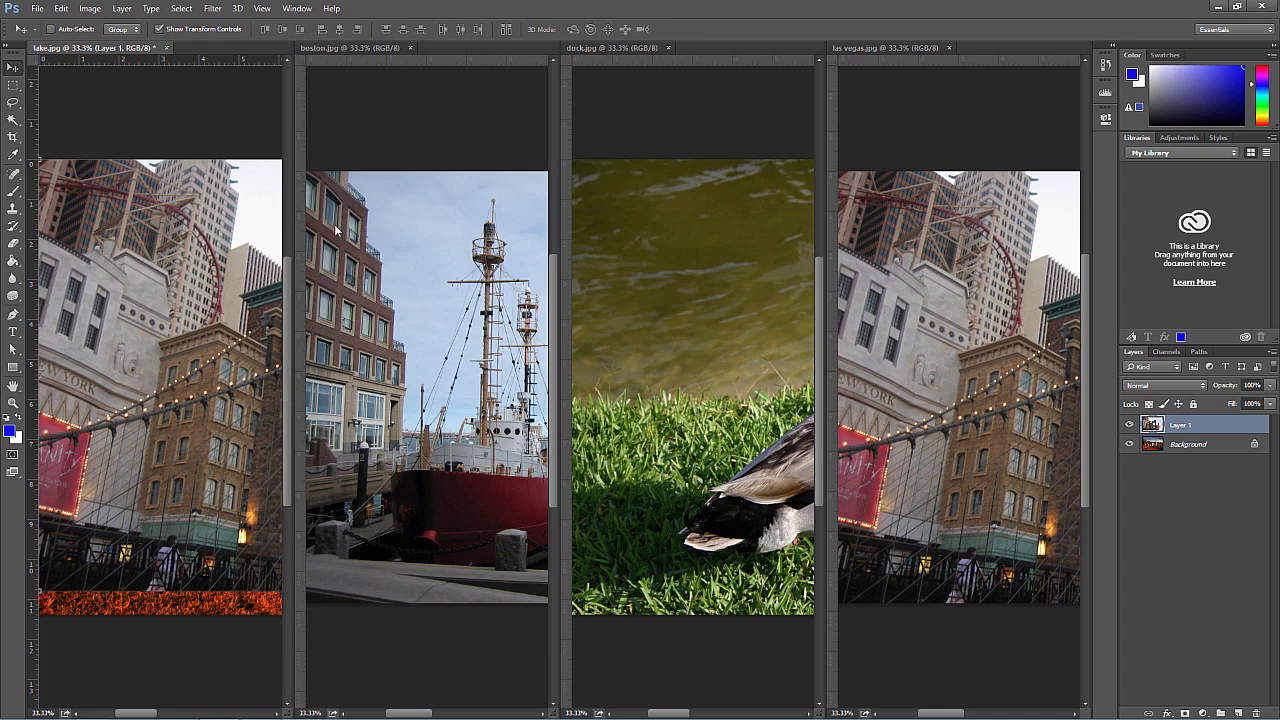
Consolidate all open documents, including the floating ones, into tabs of a single window
{"action": "left_click", "coordinate": [297, 8]}
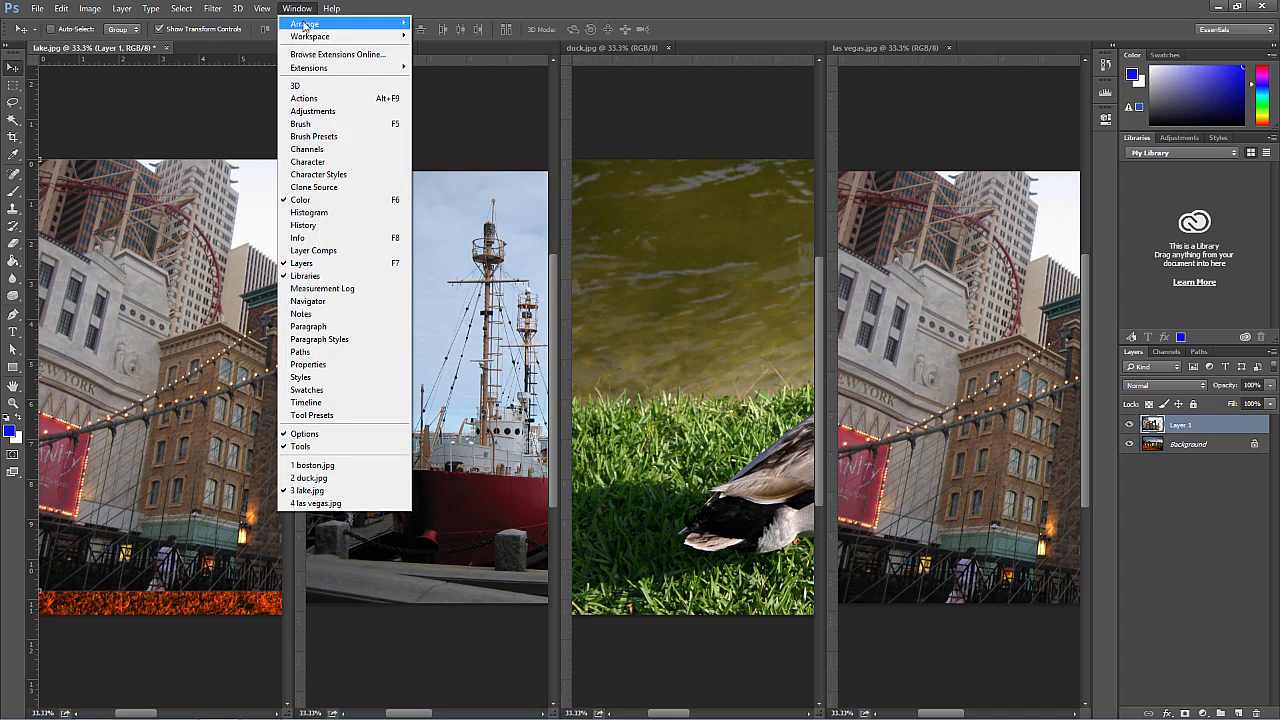
{"action": "mouse_move", "coordinate": [304, 24]}
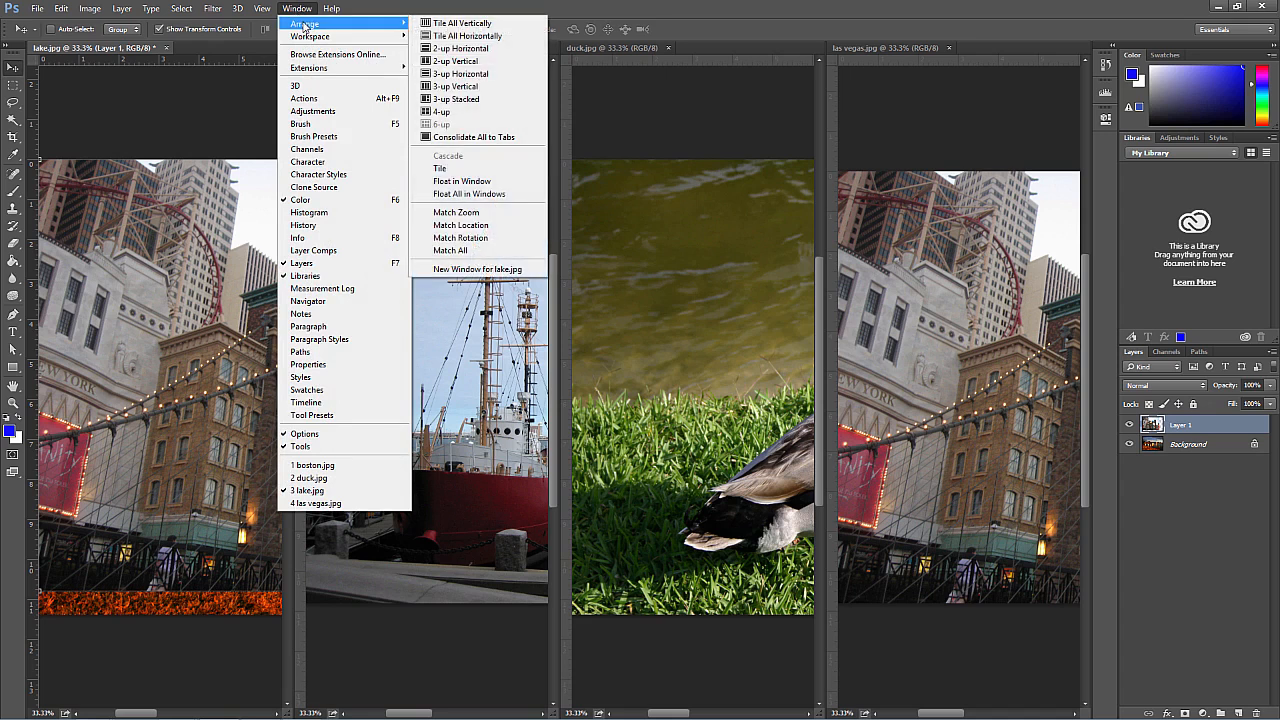
{"action": "left_click", "coordinate": [480, 140]}
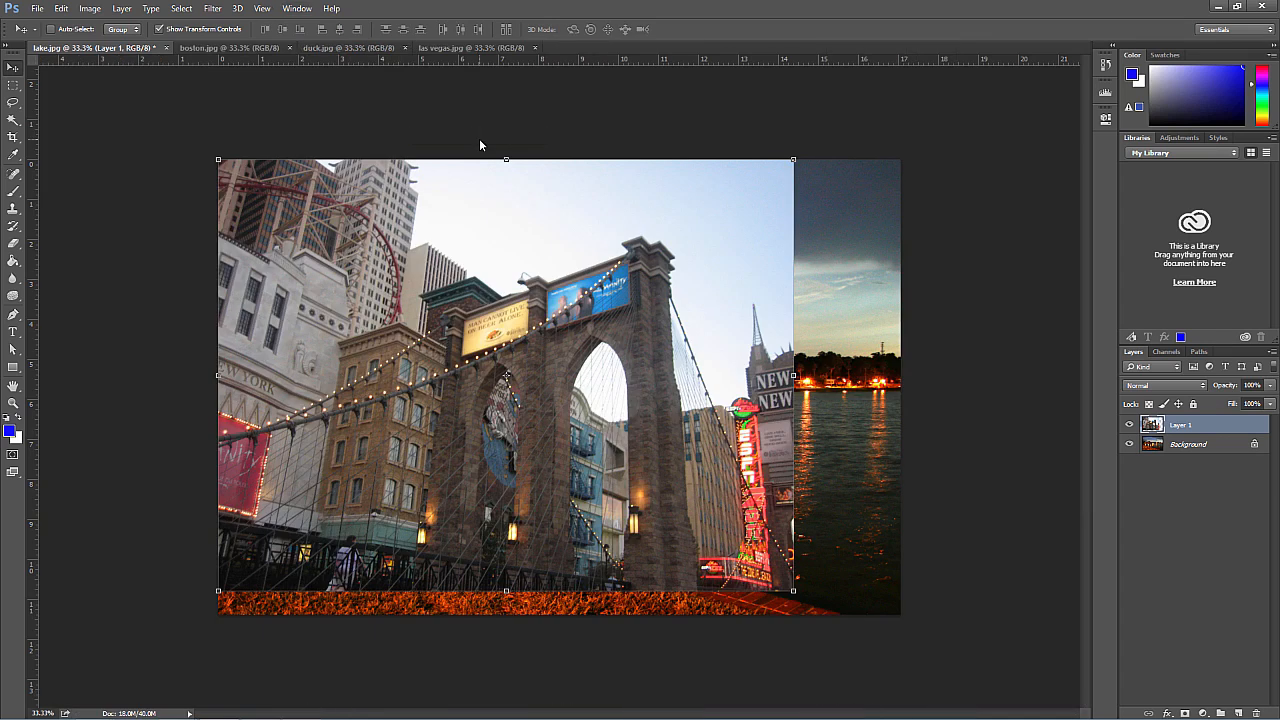